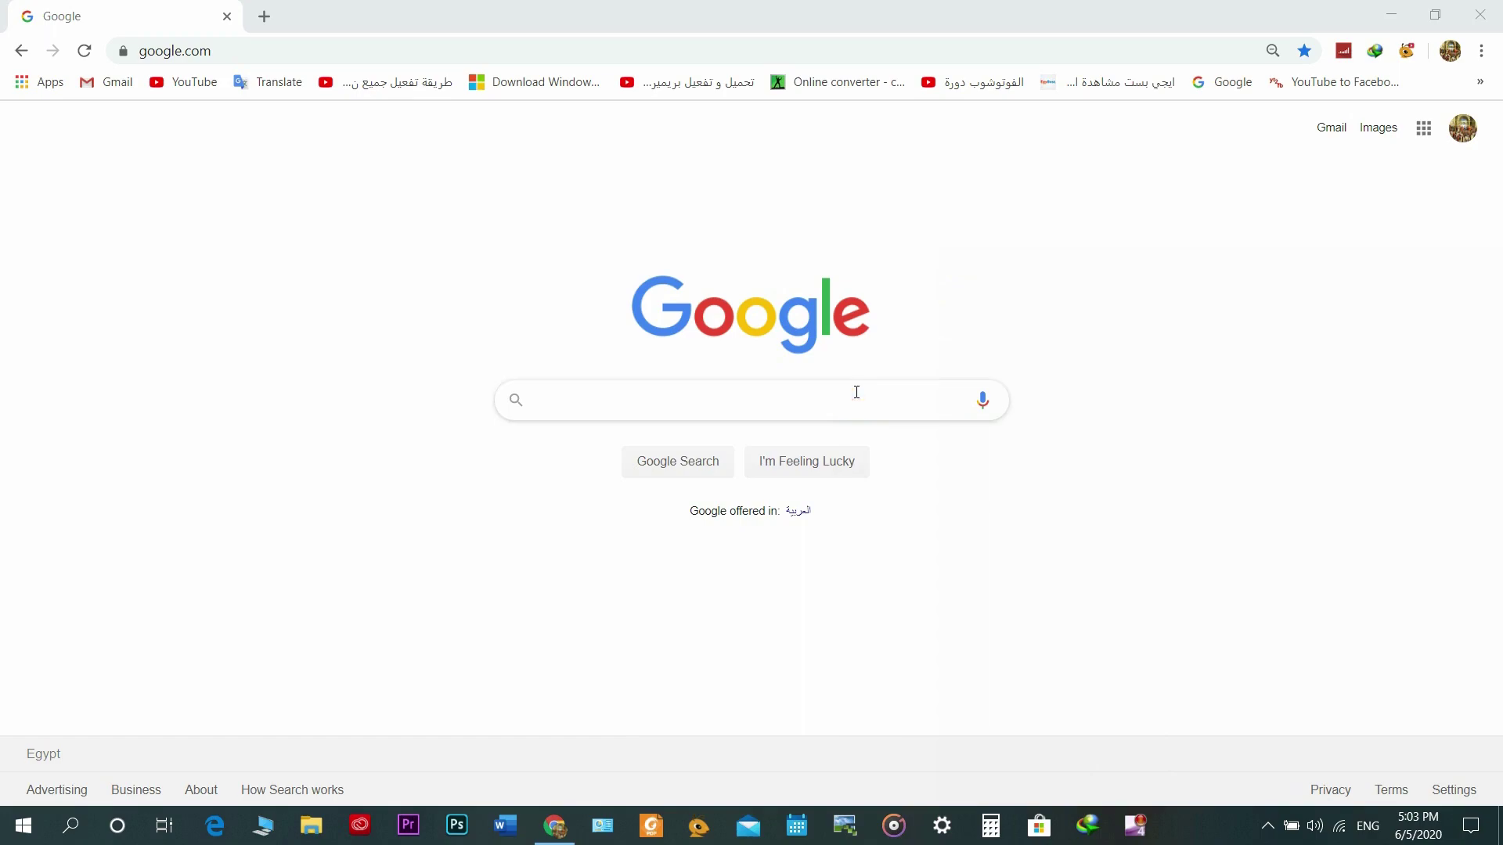
Step: Search Google for "autodesk student" and open the Autodesk education community site
click(861, 399)
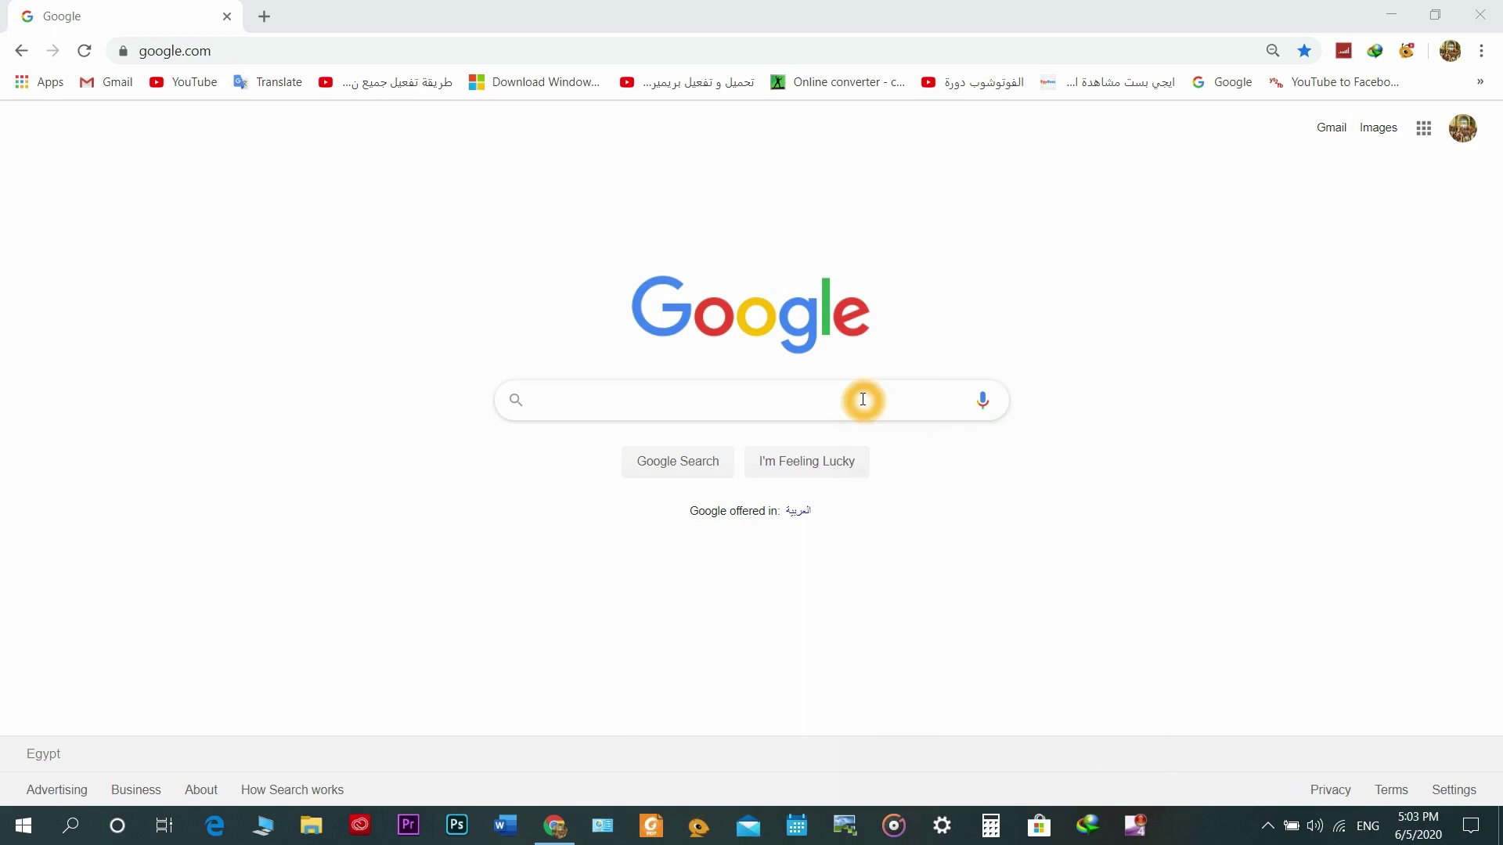
click(863, 400)
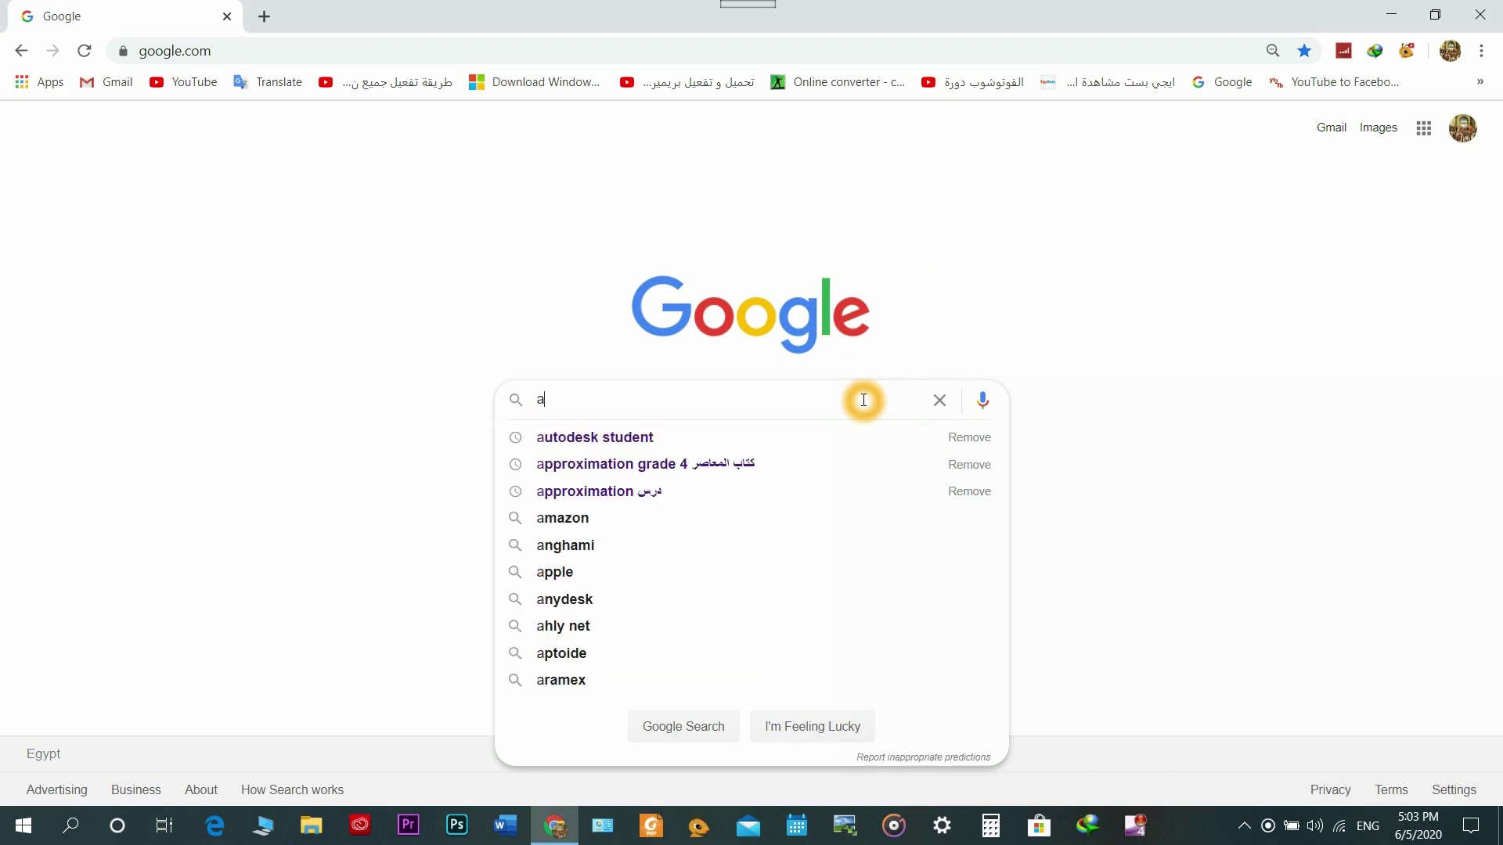
click(662, 436)
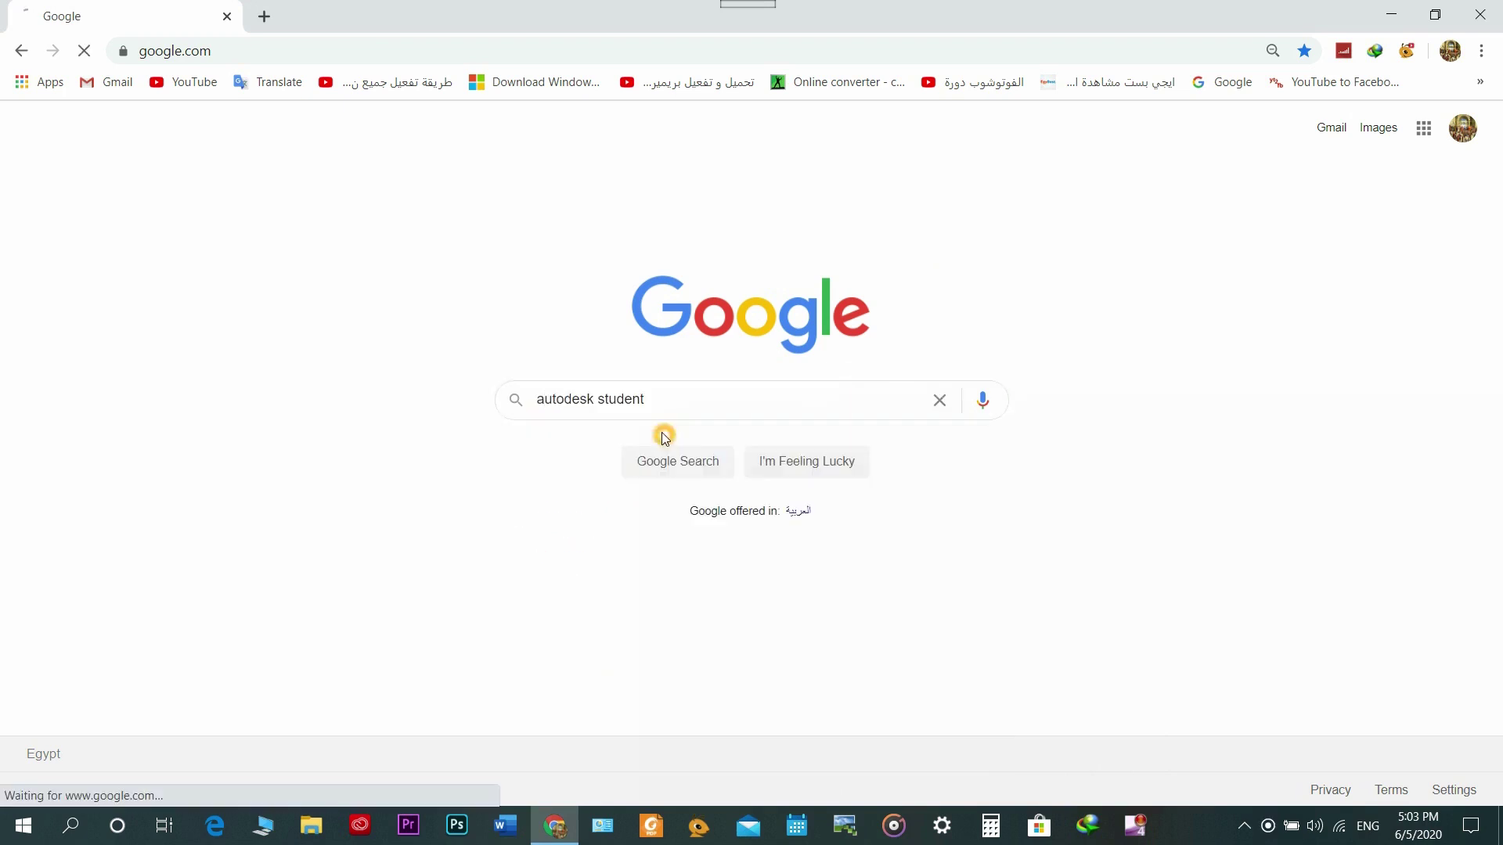
click(539, 284)
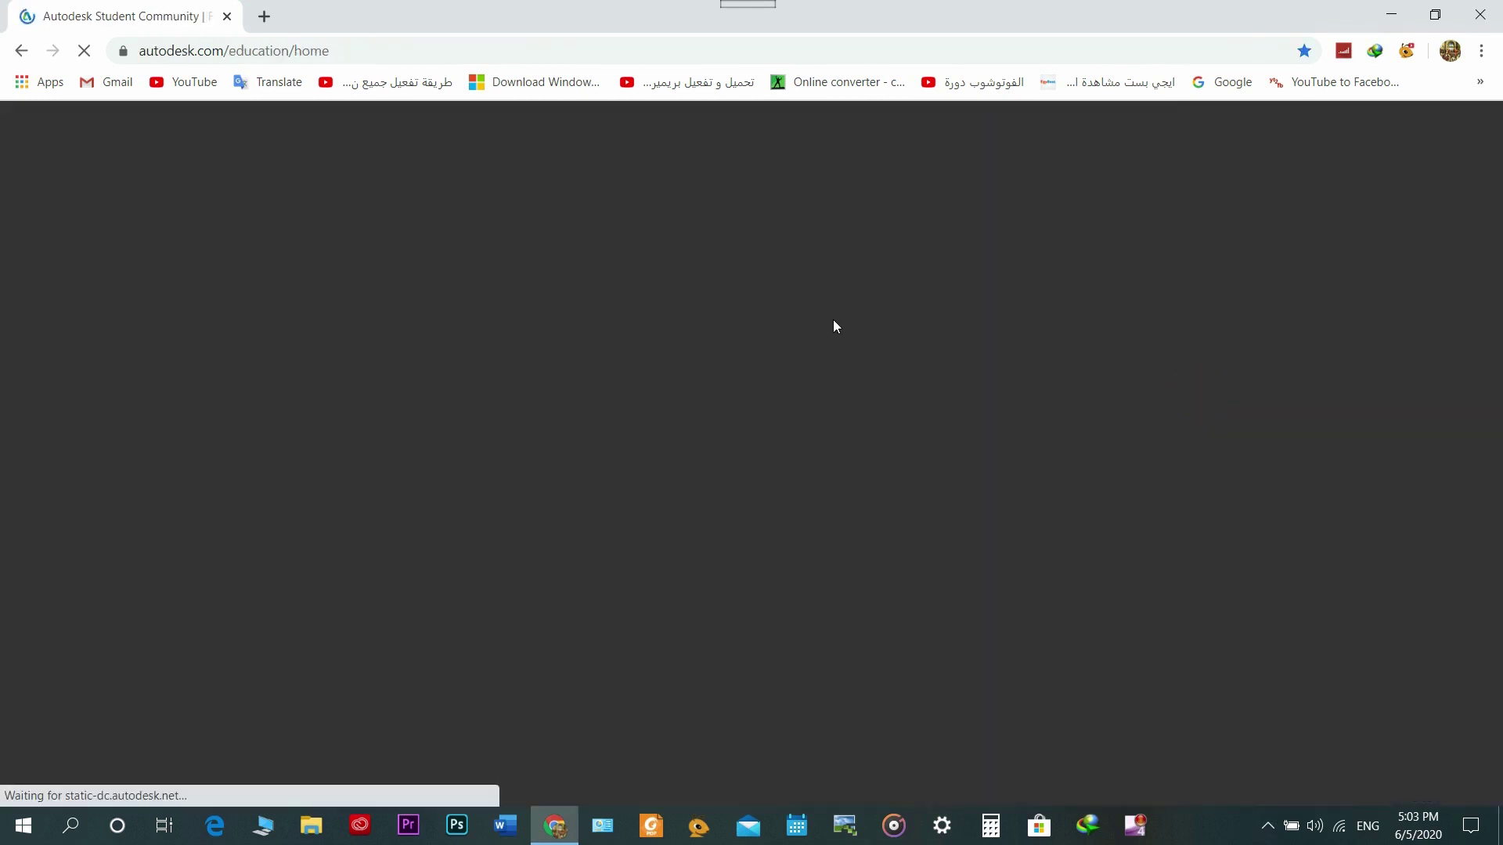
Step: Open the AutoCAD page among Autodesk's free education software and sign in to the existing account
click(785, 331)
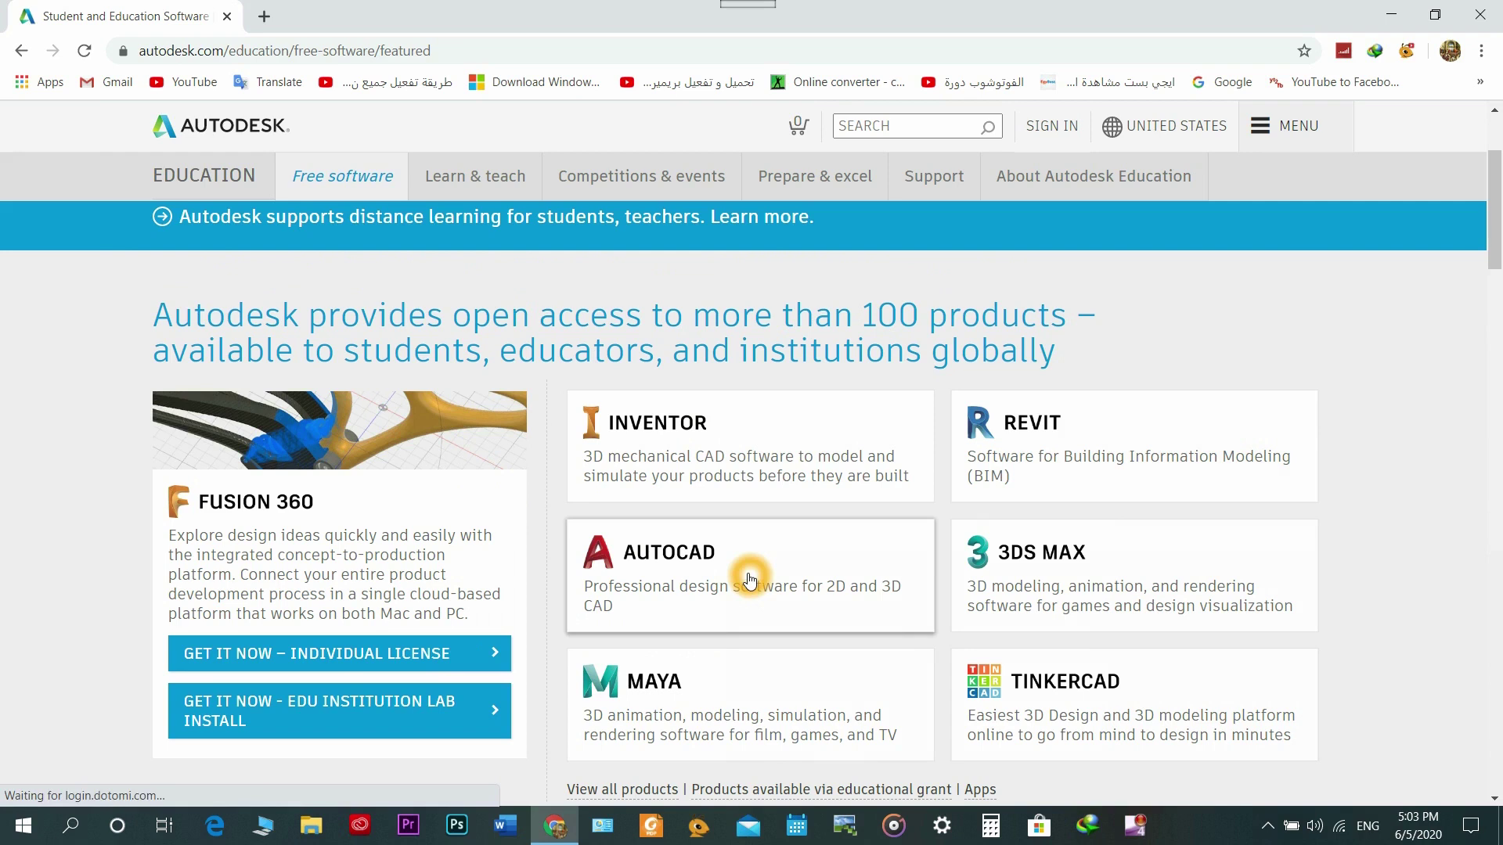
click(749, 580)
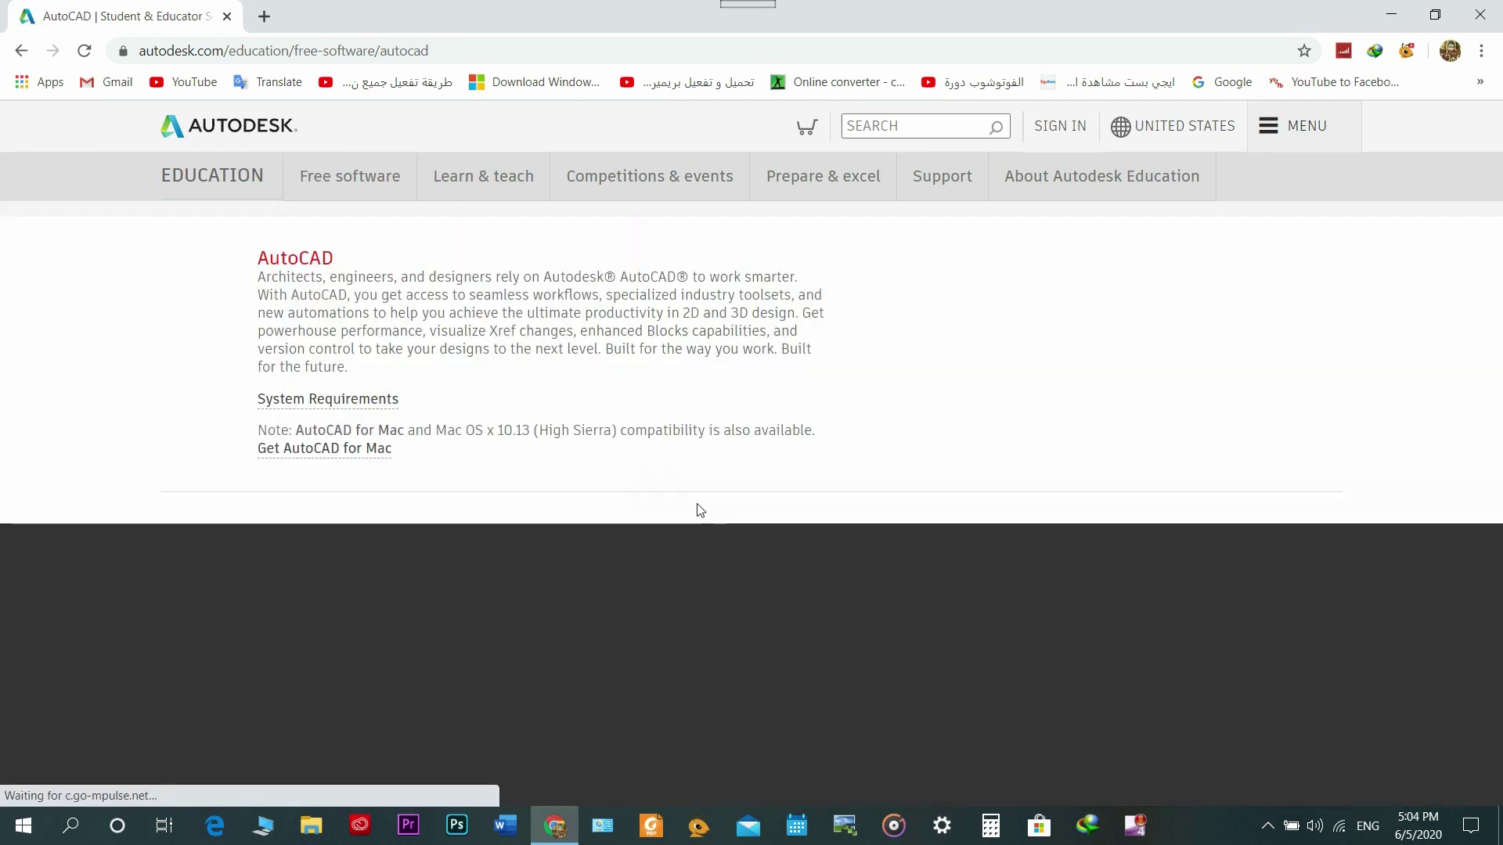
scroll(867, 453, down, 3)
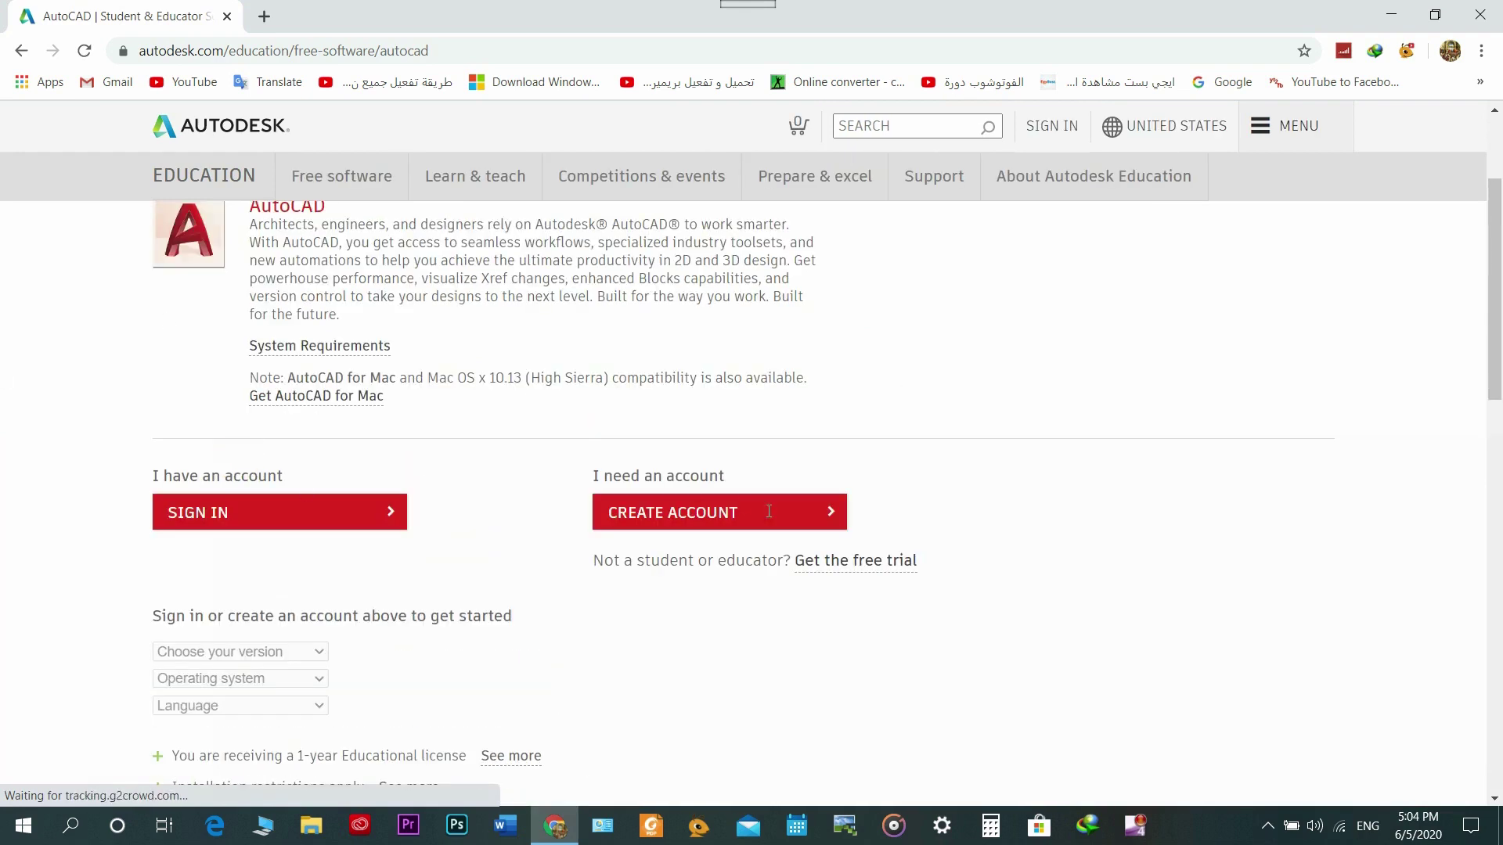
click(389, 513)
Step: Set the download to version AutoCAD 2021, operating system Windows 64-bit and language English
click(297, 465)
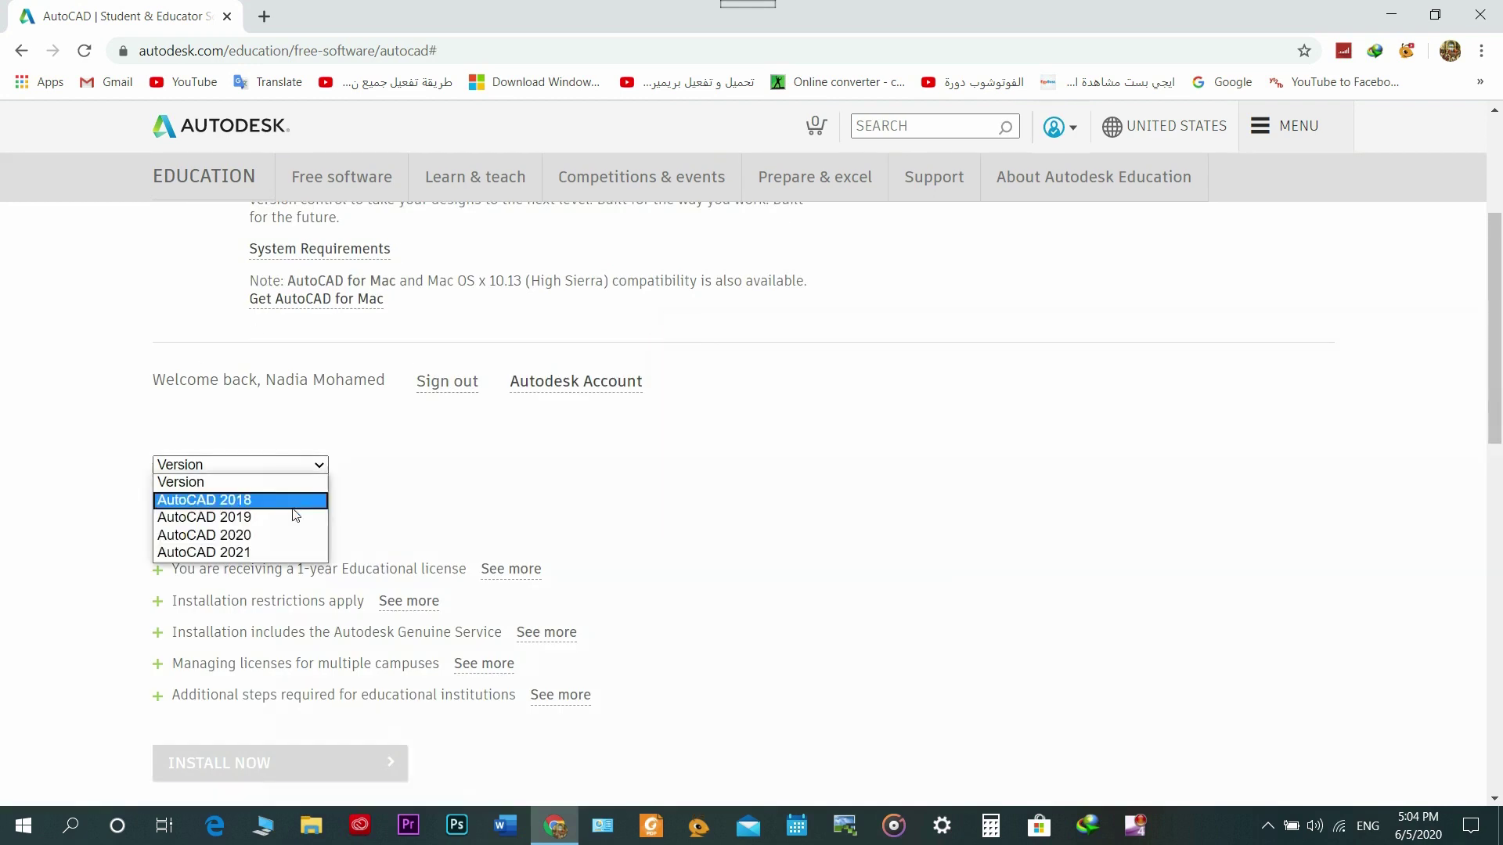
click(291, 553)
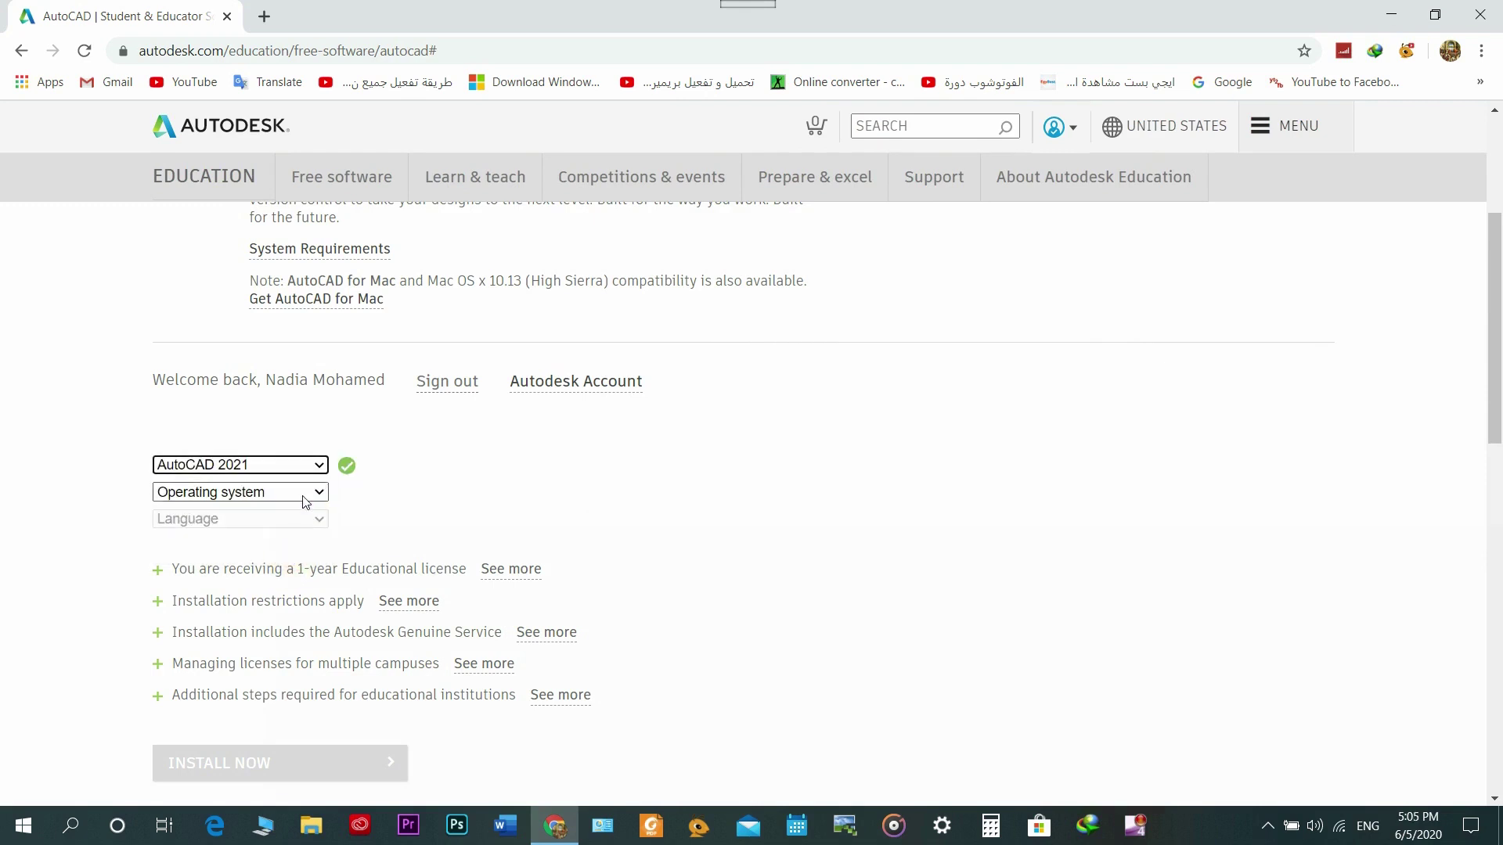
click(305, 493)
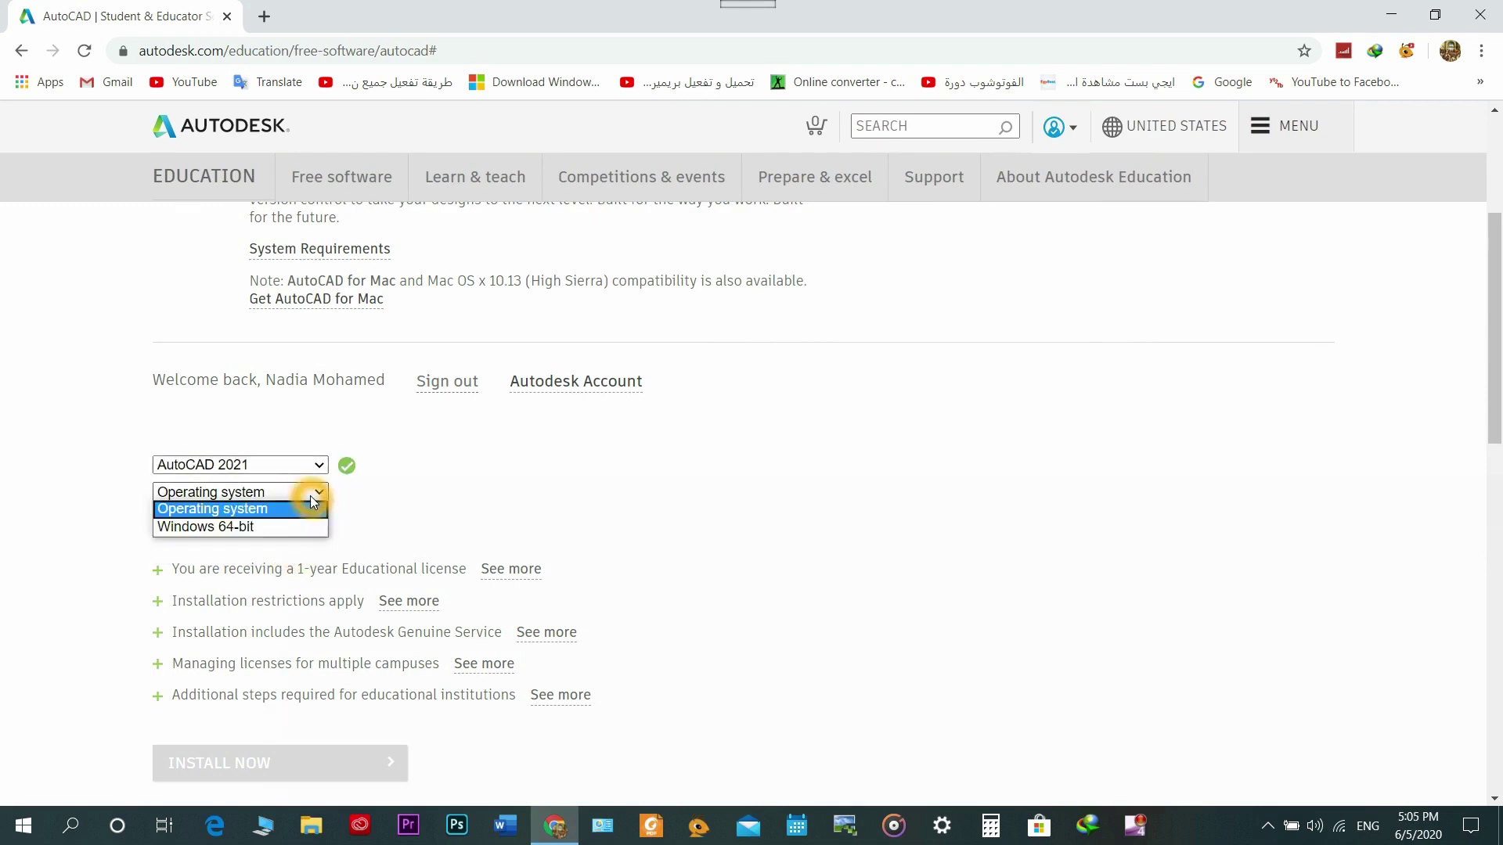
click(267, 529)
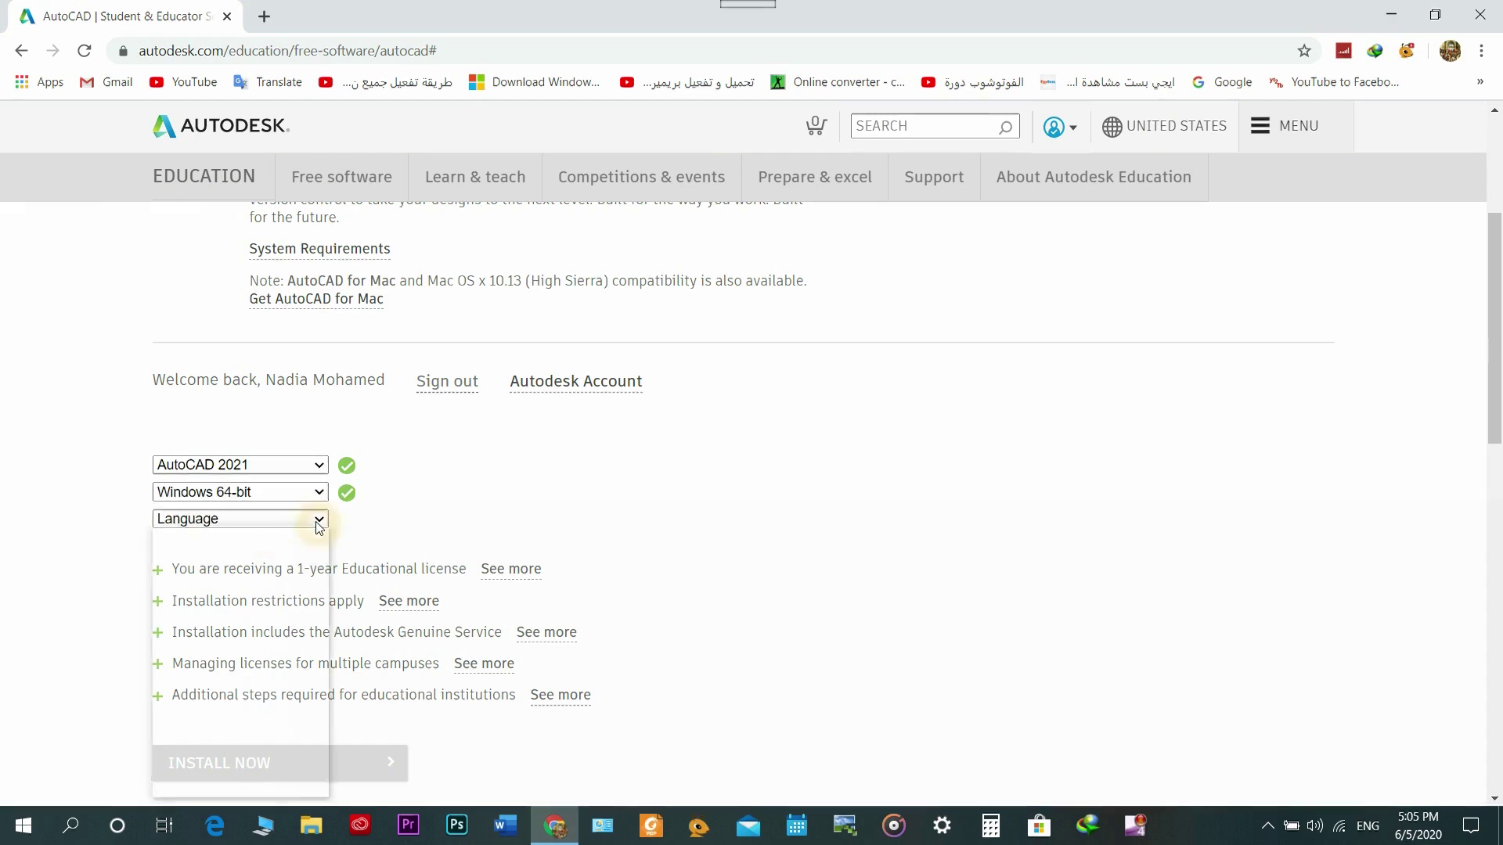
click(309, 520)
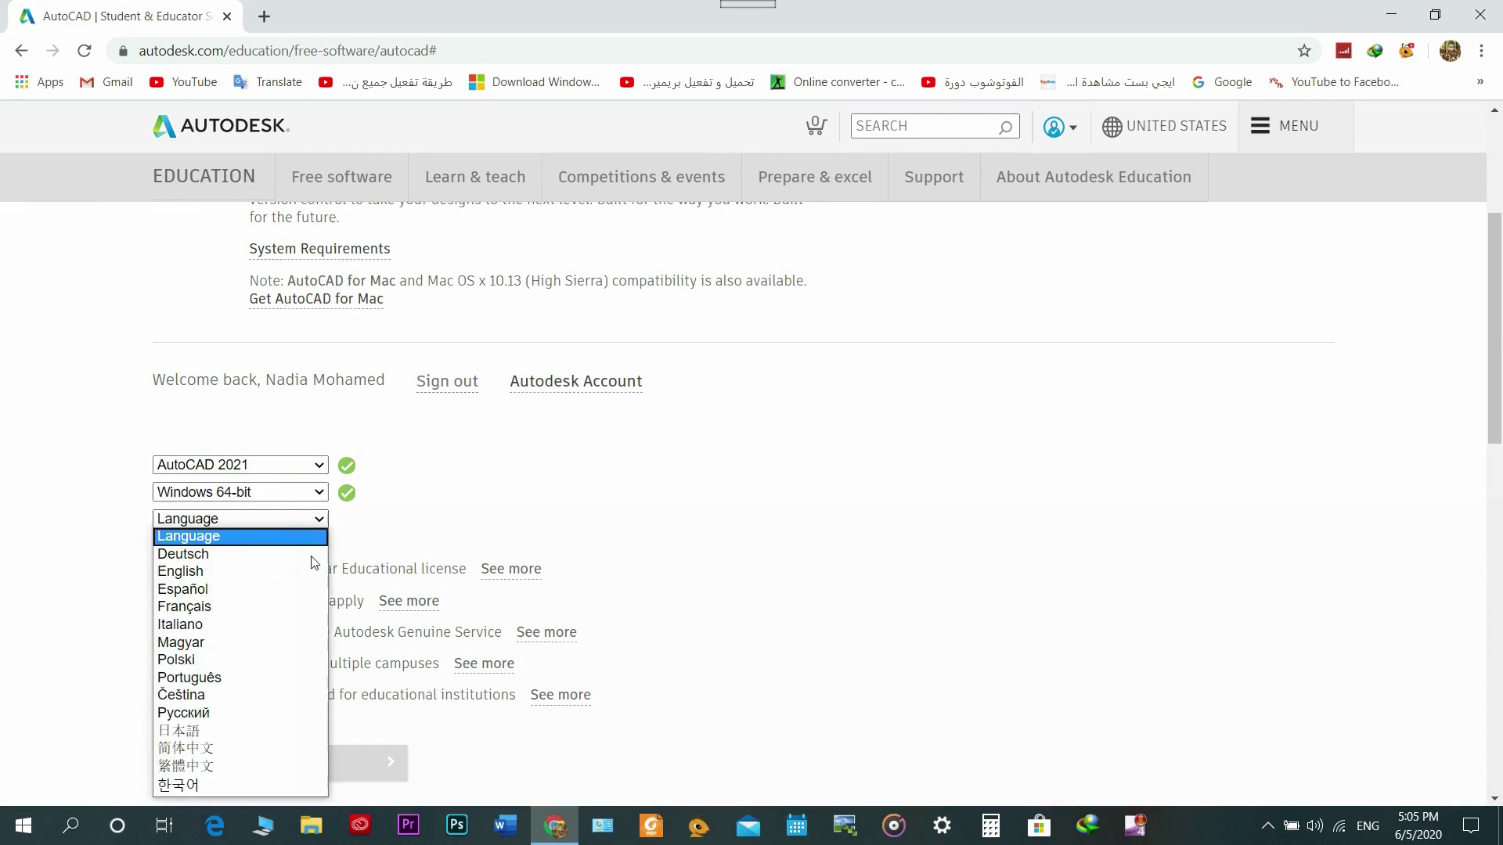
click(268, 572)
Step: Request the AutoCAD download with the Install Now method and accept the license and services agreement to begin installing
scroll(387, 564, down, 2)
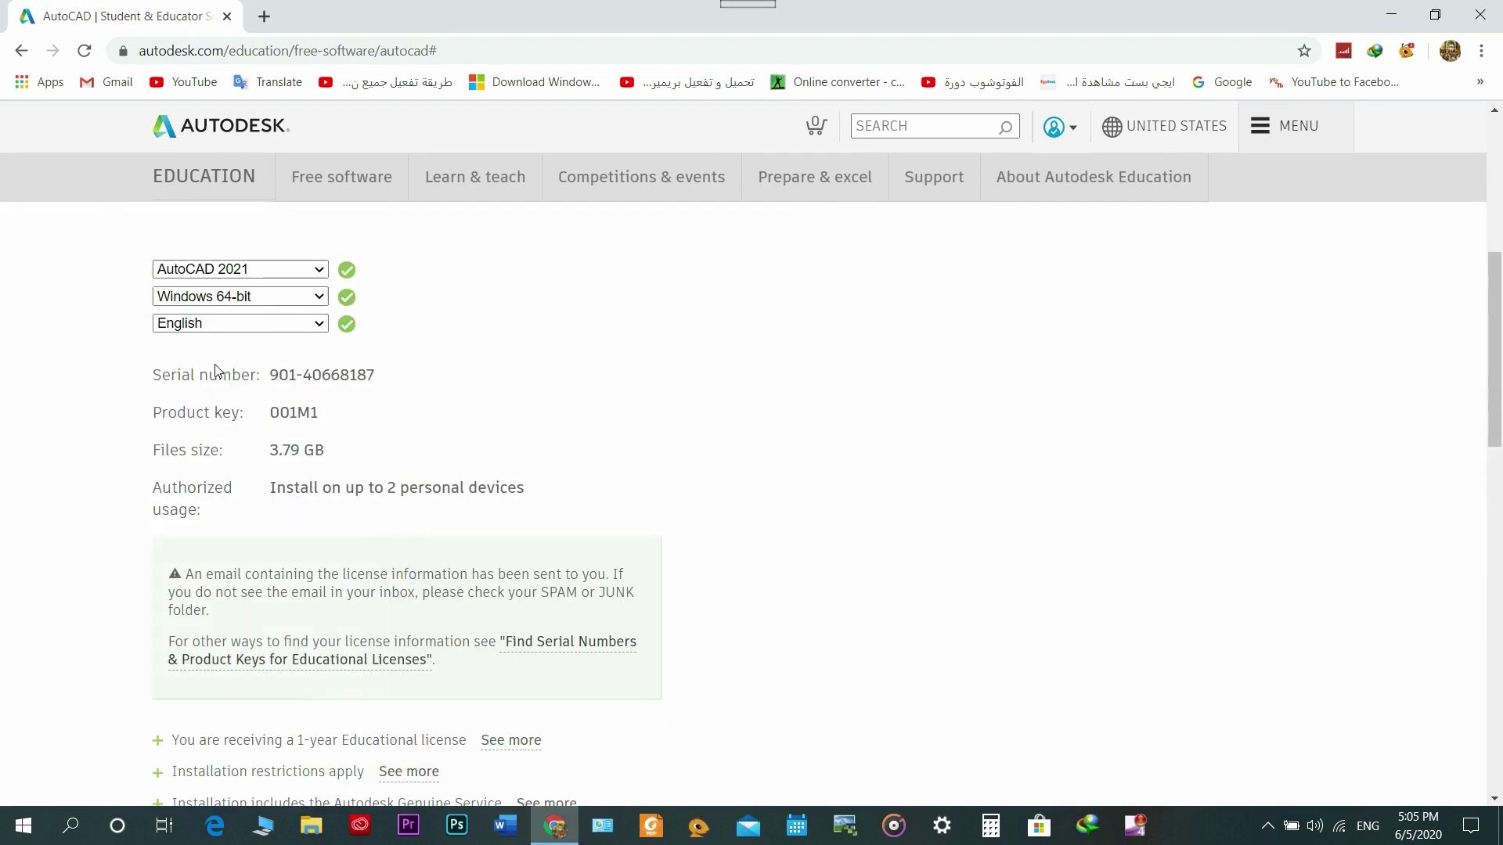
scroll(461, 438, down, 5)
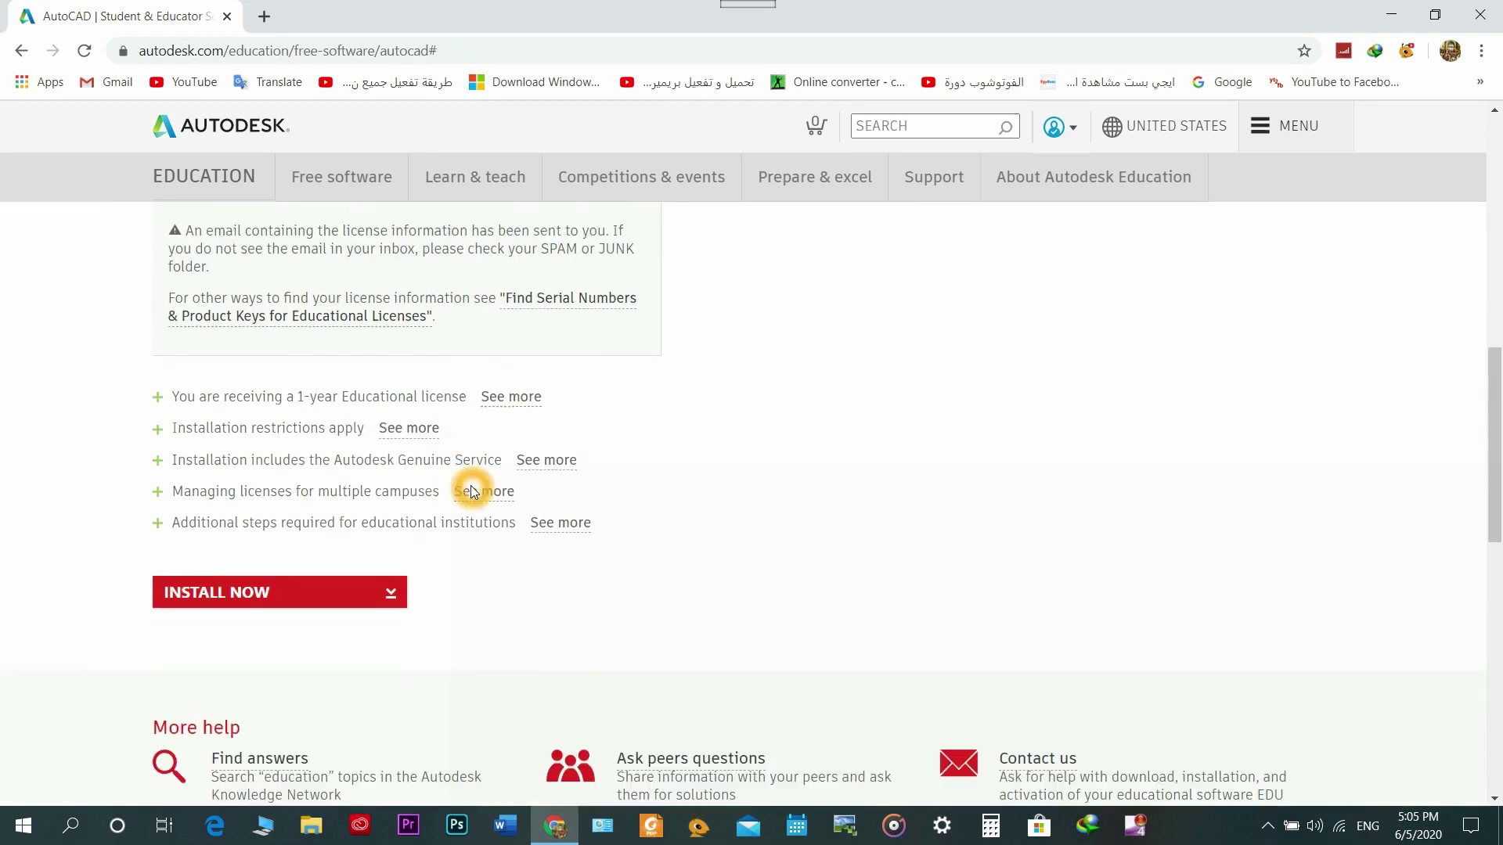
click(390, 545)
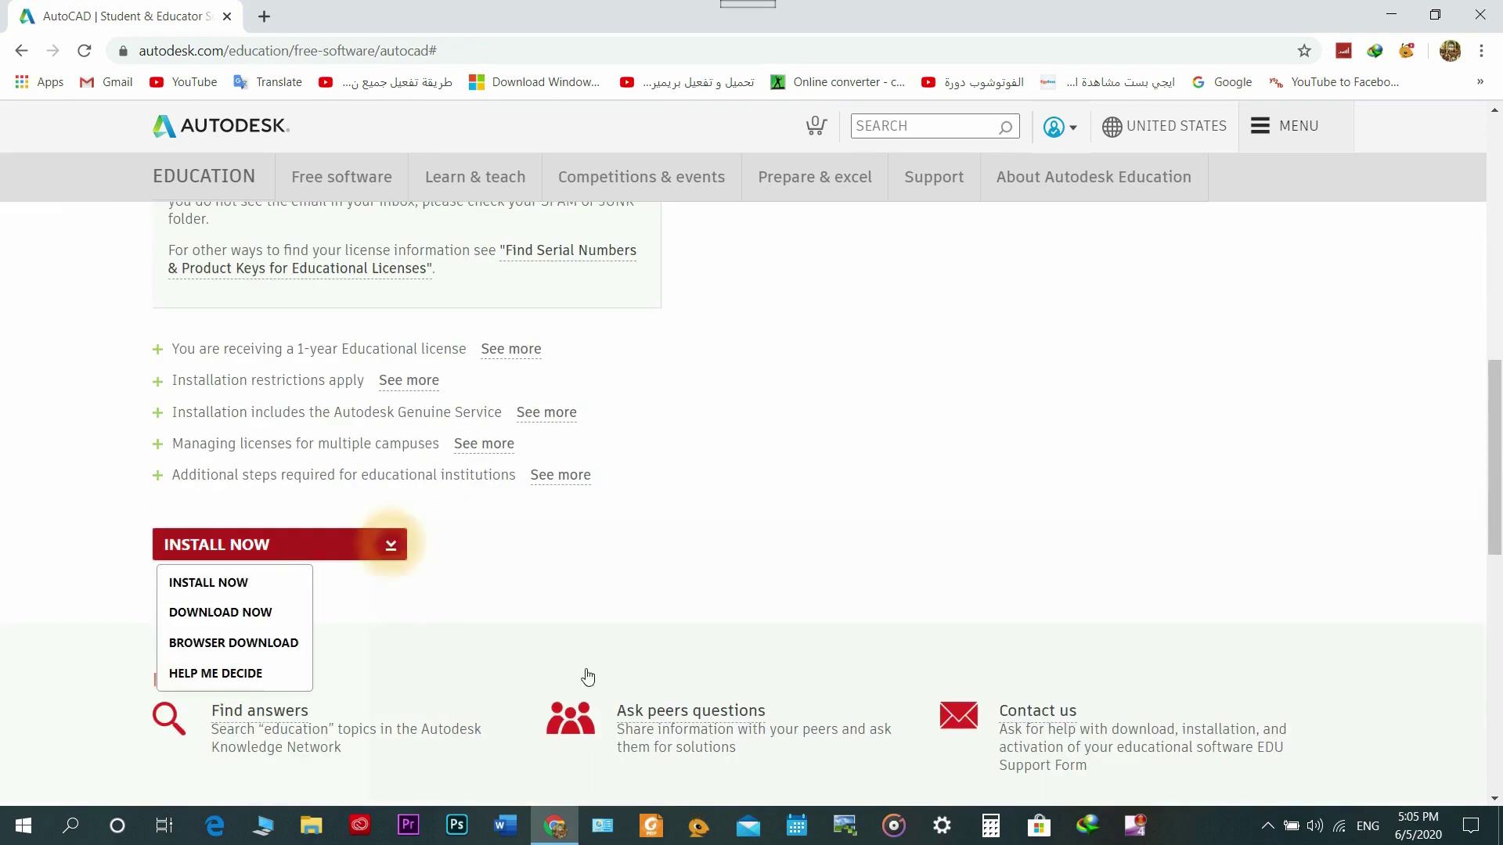
click(212, 593)
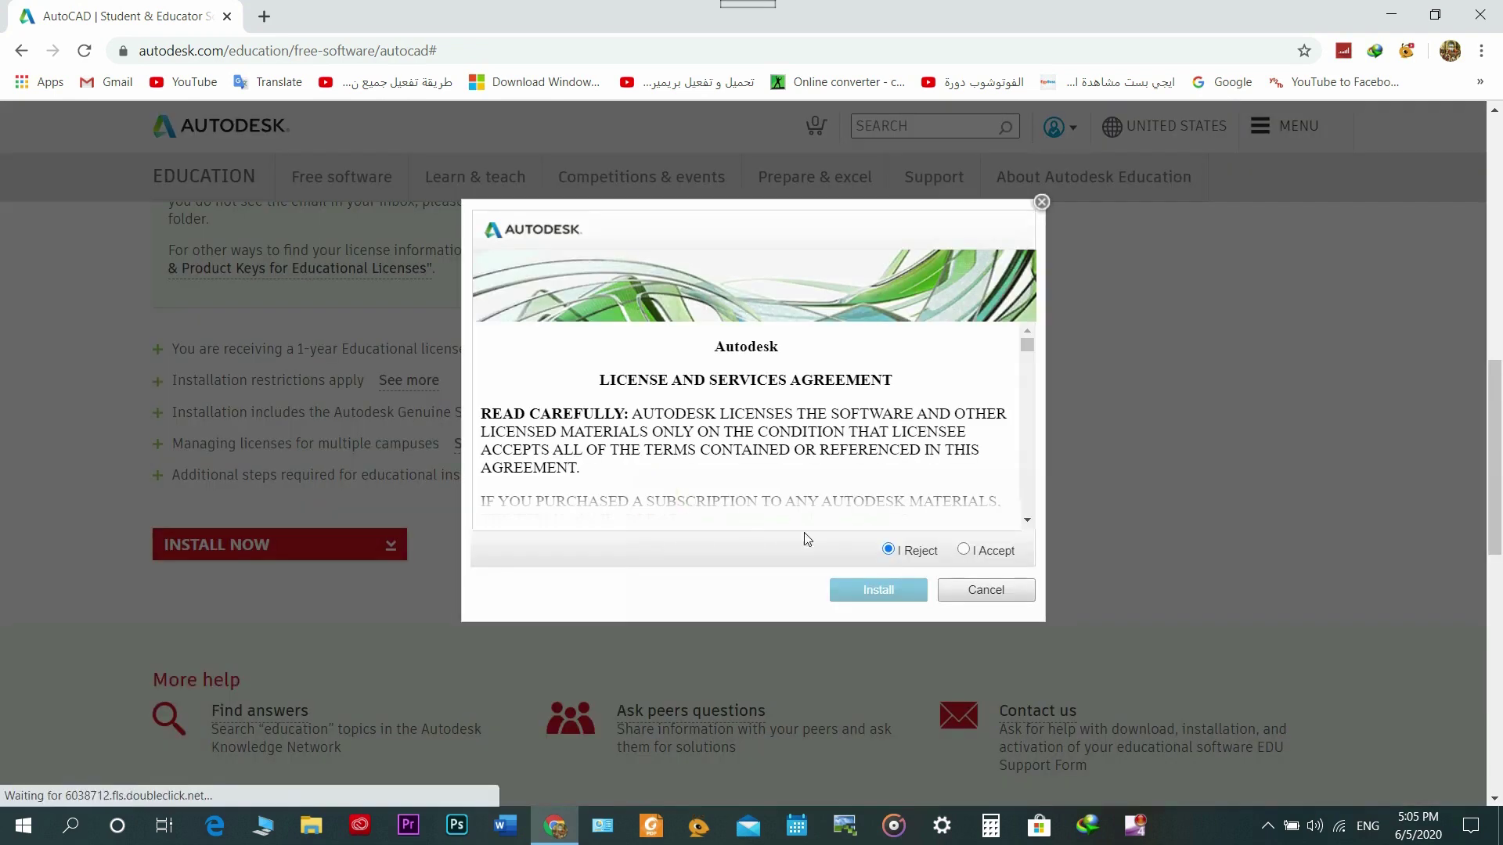
click(988, 552)
click(894, 589)
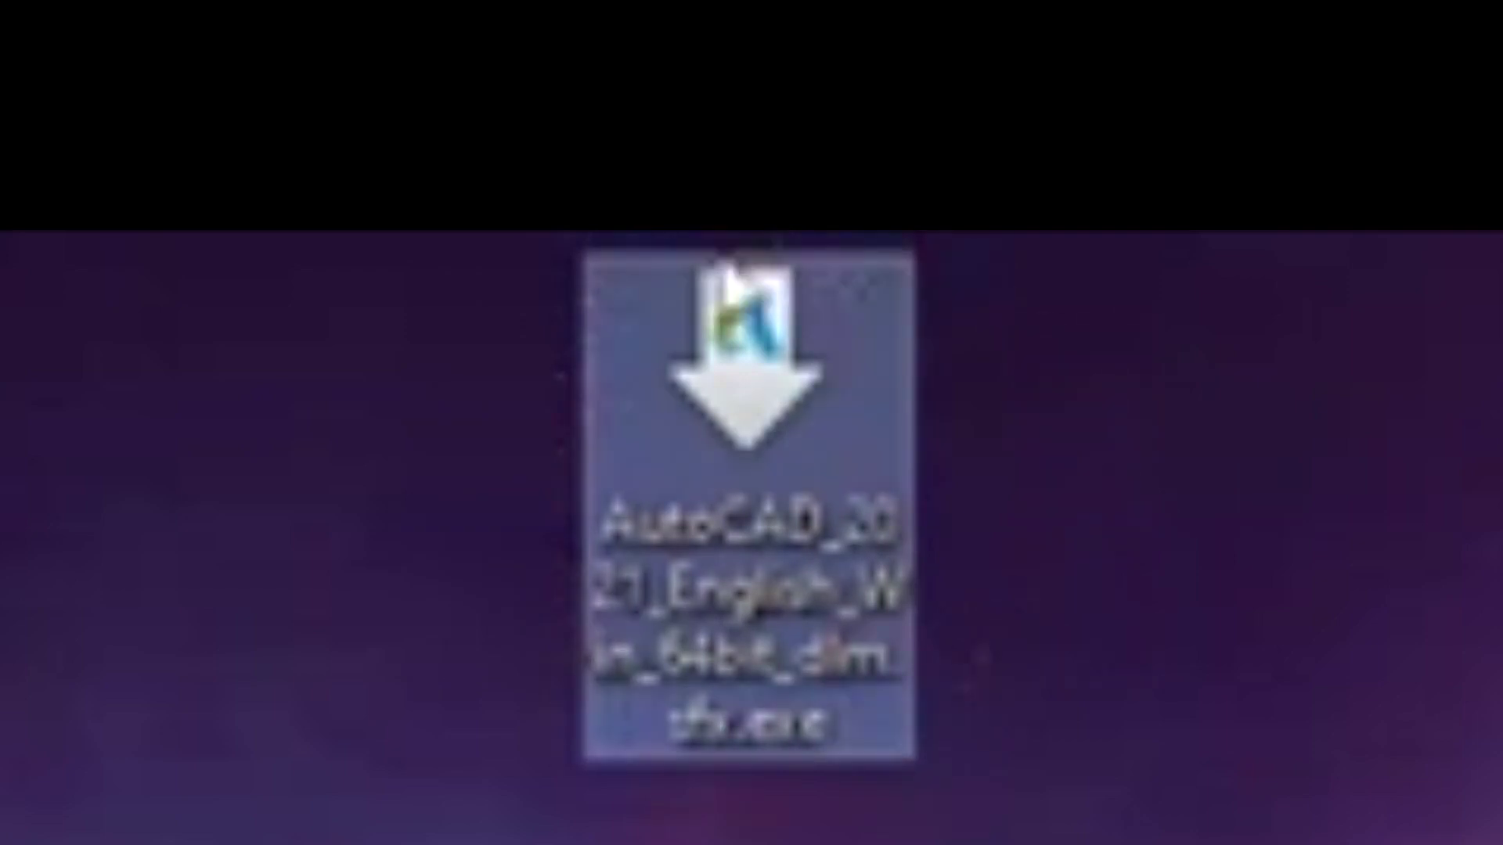
Step: Run the downloaded AutoCAD 2021 English 64-bit self-extractor and extract the files to C:\Autodesk\
double_click(634, 603)
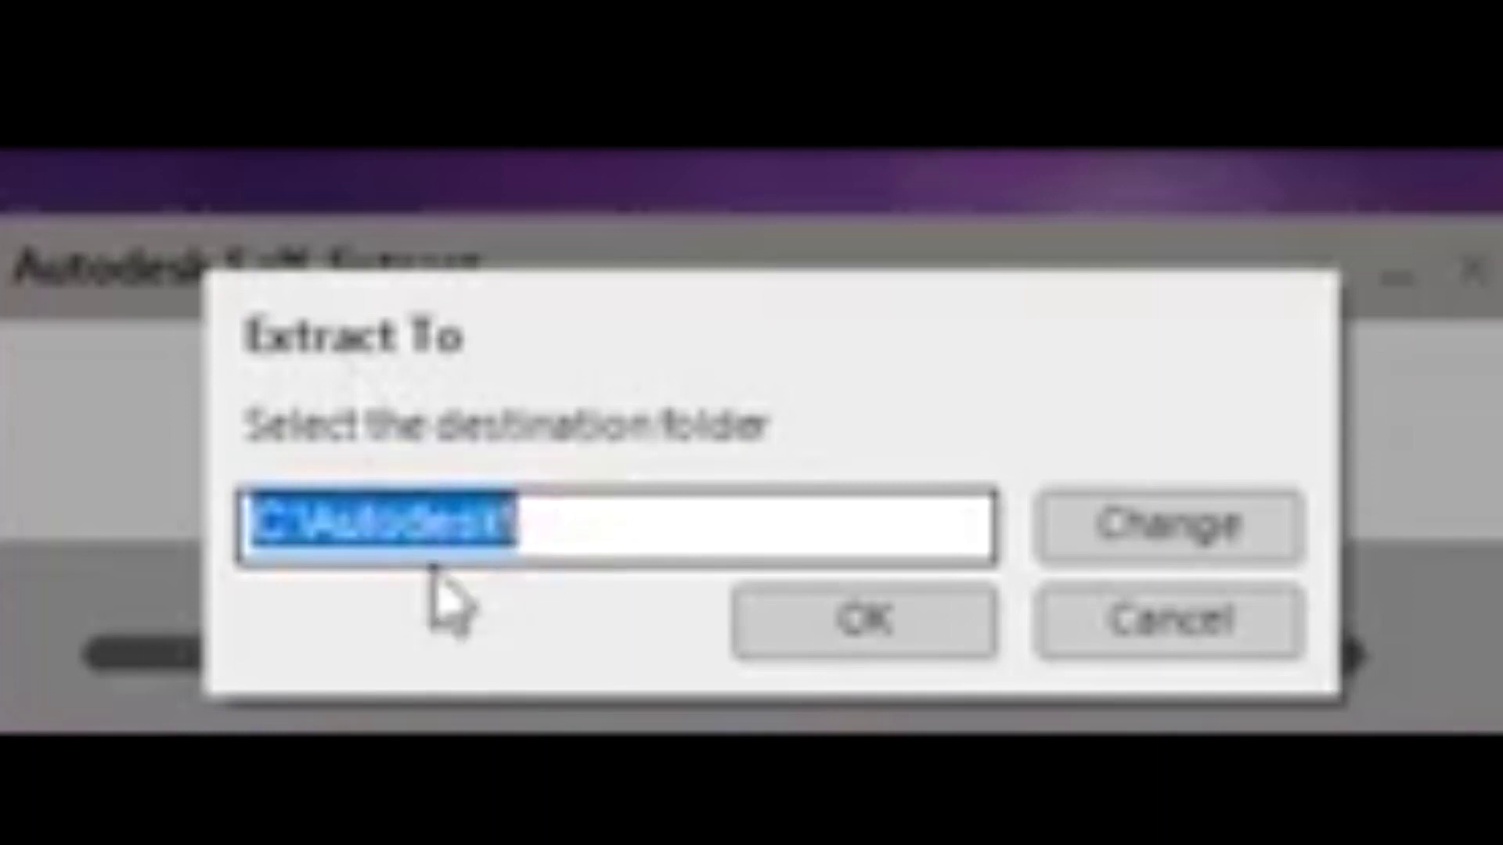
click(863, 640)
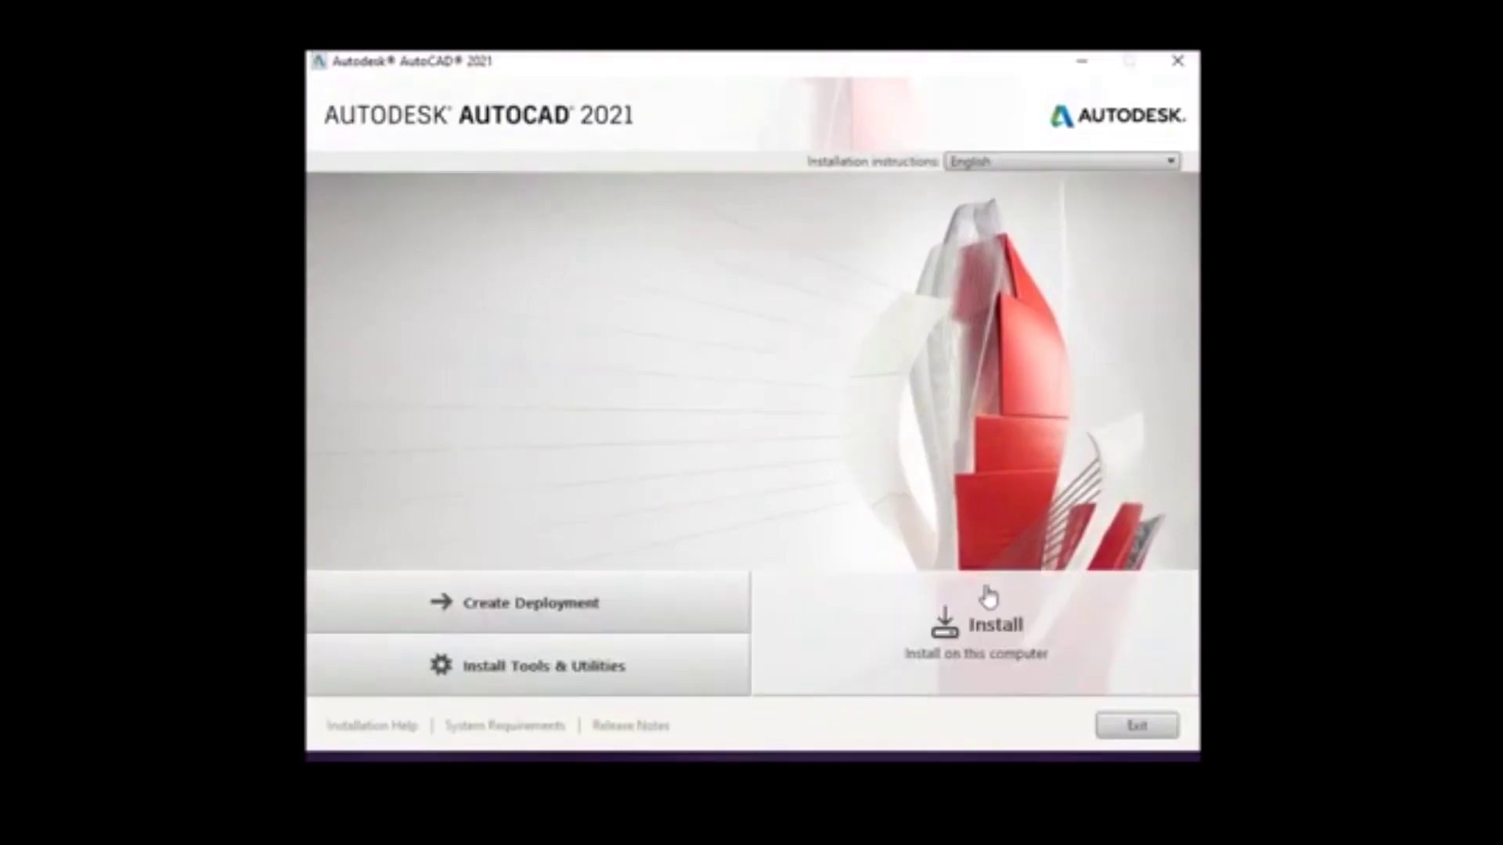
Step: Install AutoCAD 2021 on this computer, accepting the license agreement and keeping the installation path C:\Program Files\Autodesk\
click(994, 668)
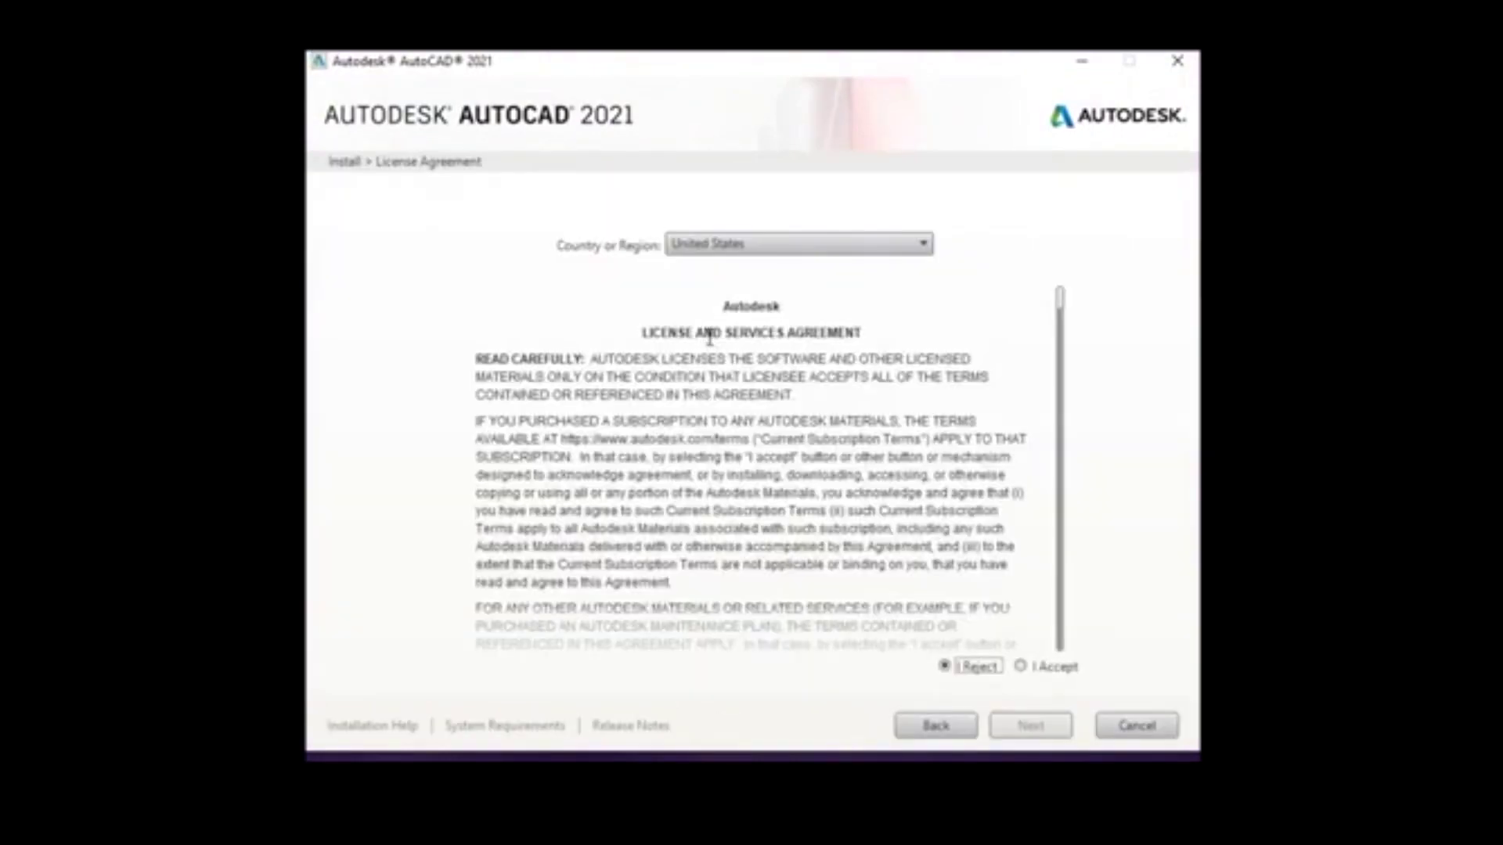
click(1020, 666)
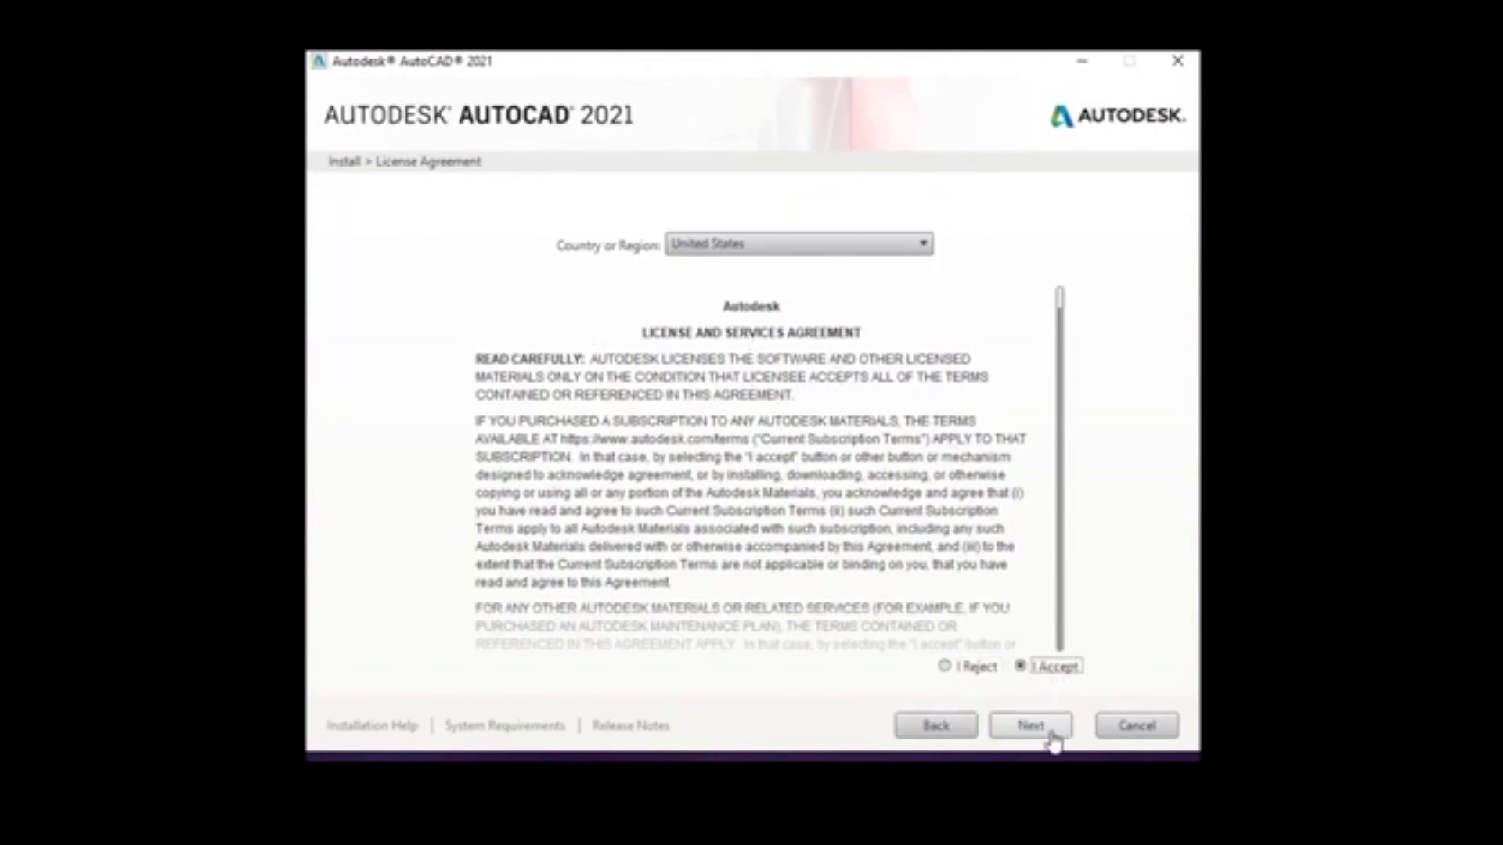
click(1041, 728)
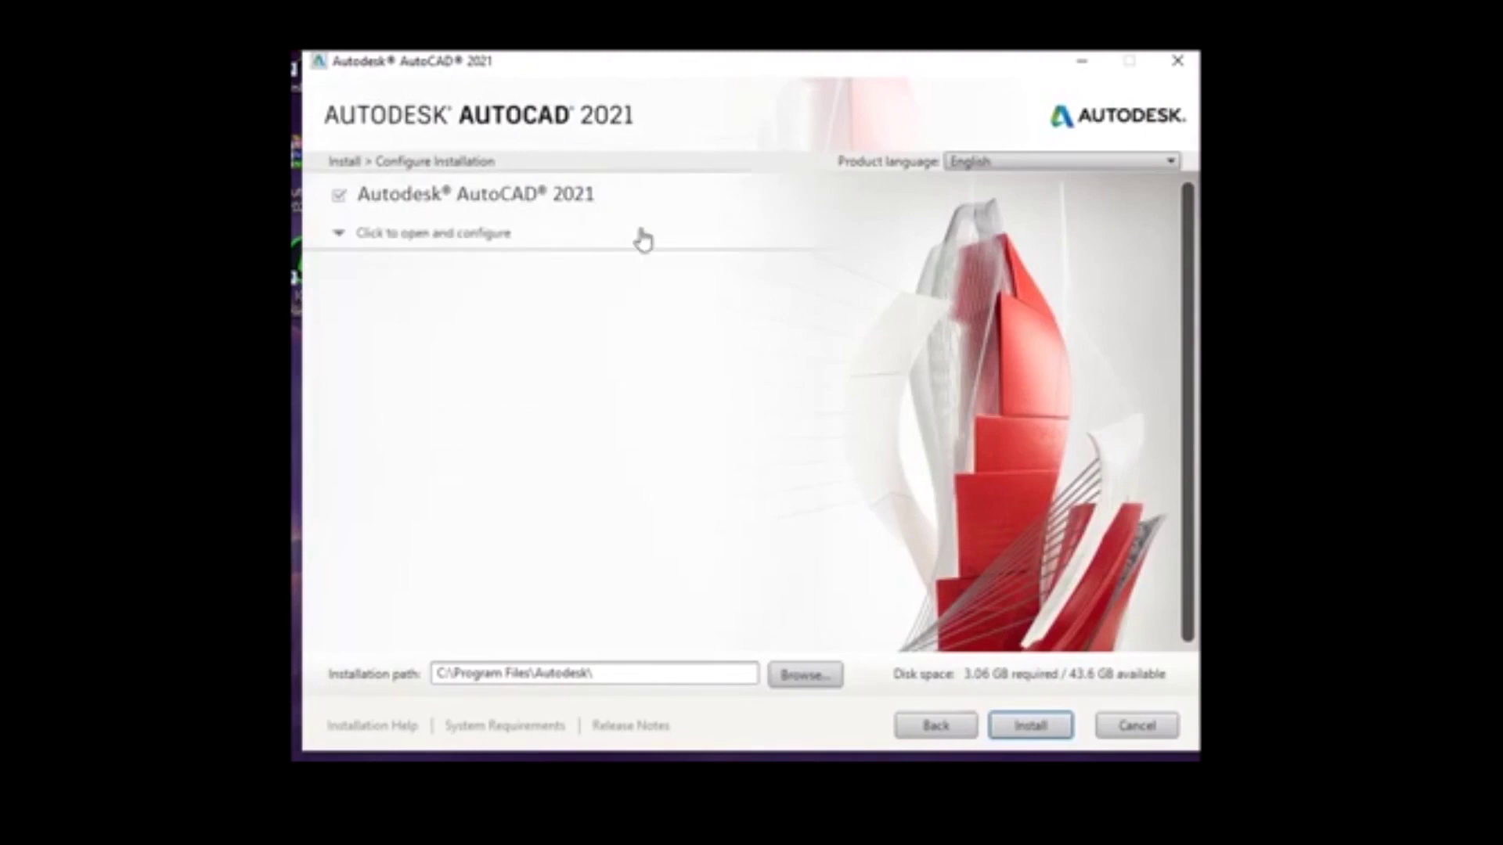
click(1025, 726)
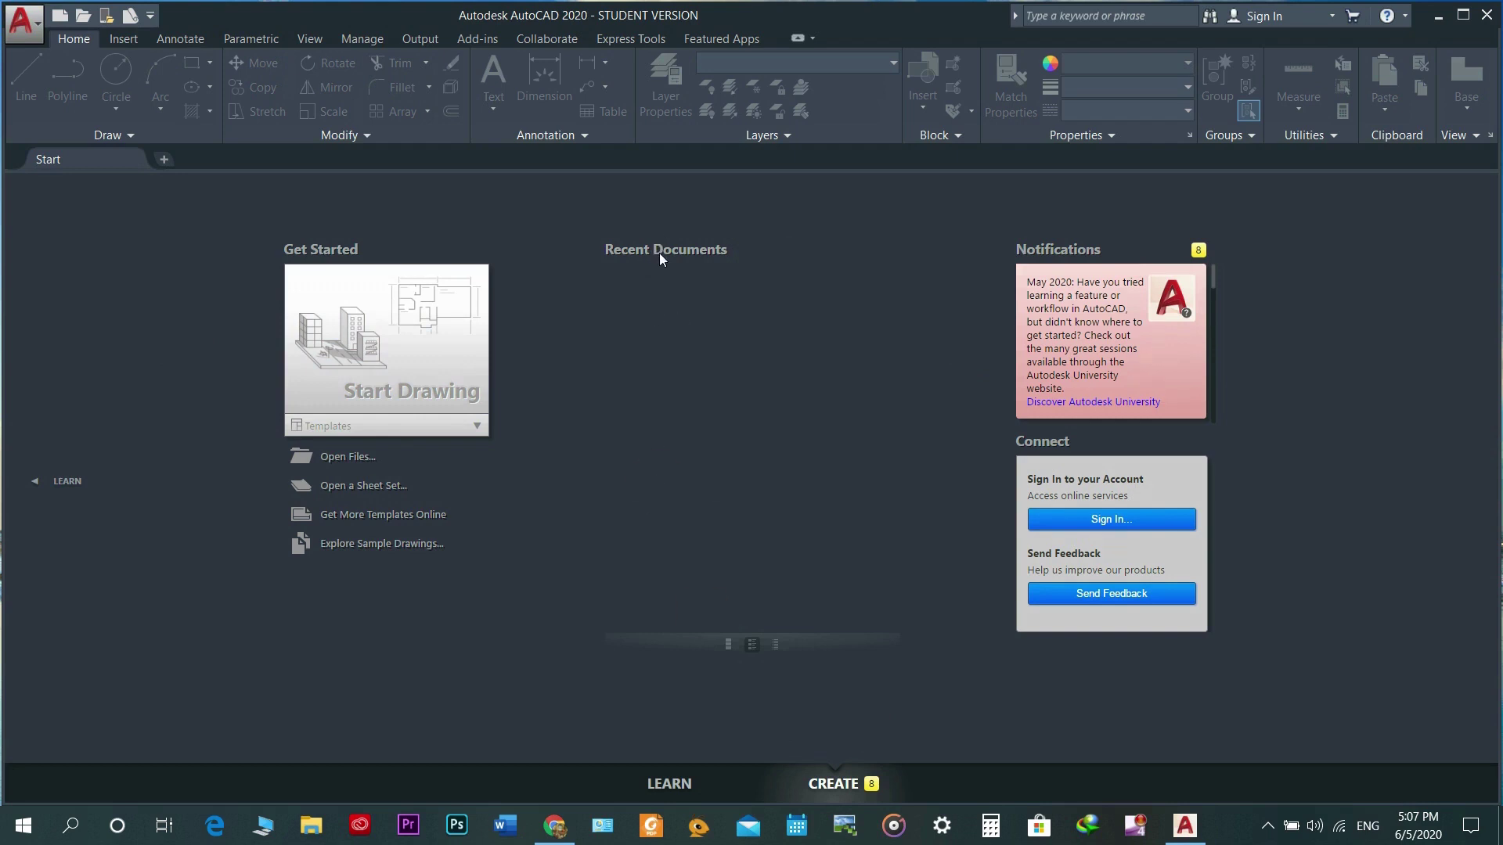
Step: Look through the getting started videos on AutoCAD's Learn page and return to the Create page
click(669, 785)
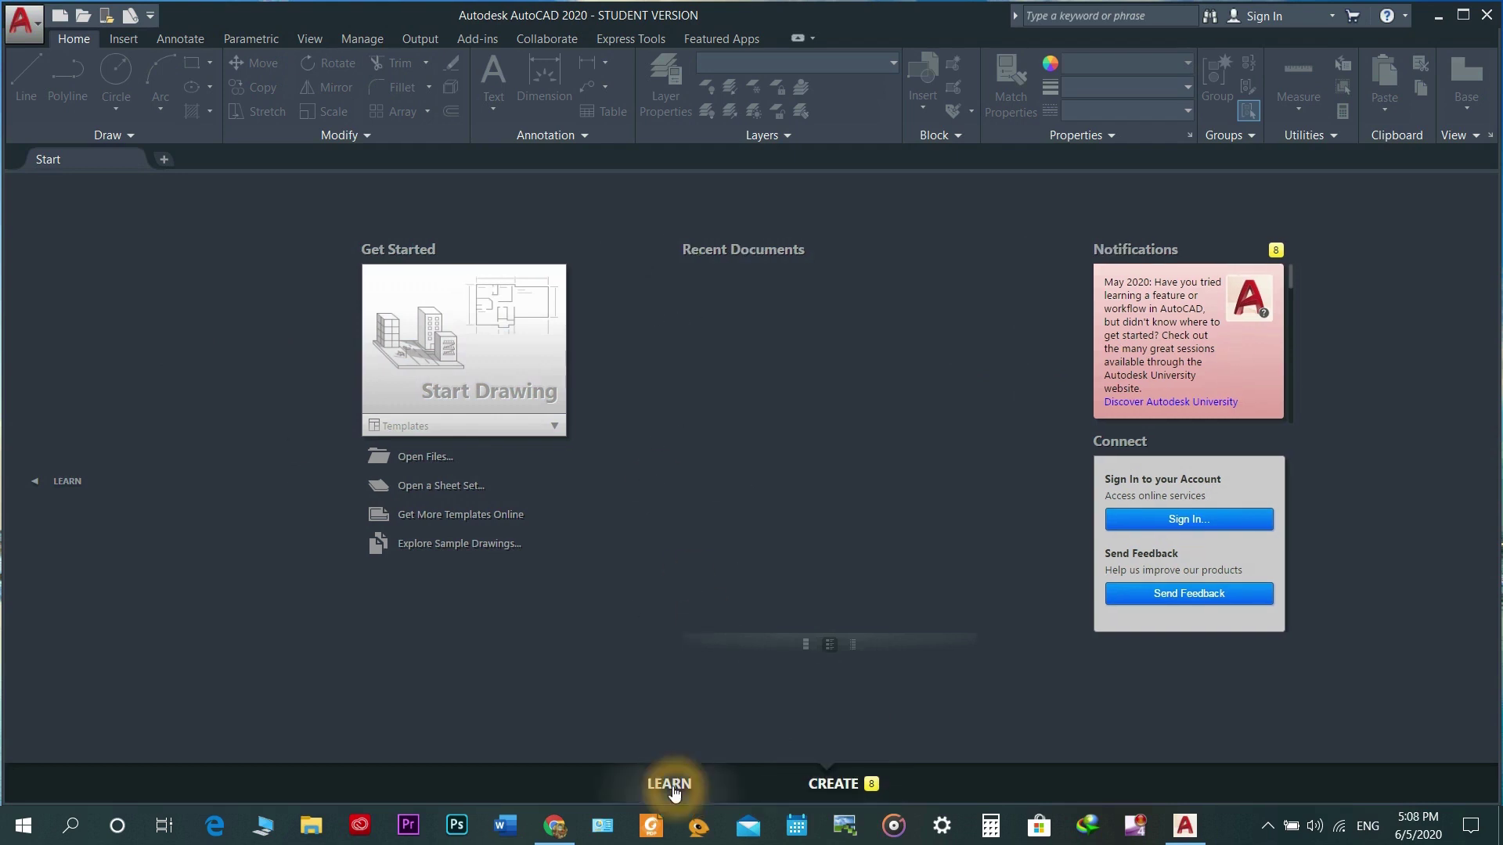
scroll(767, 391, down, 4)
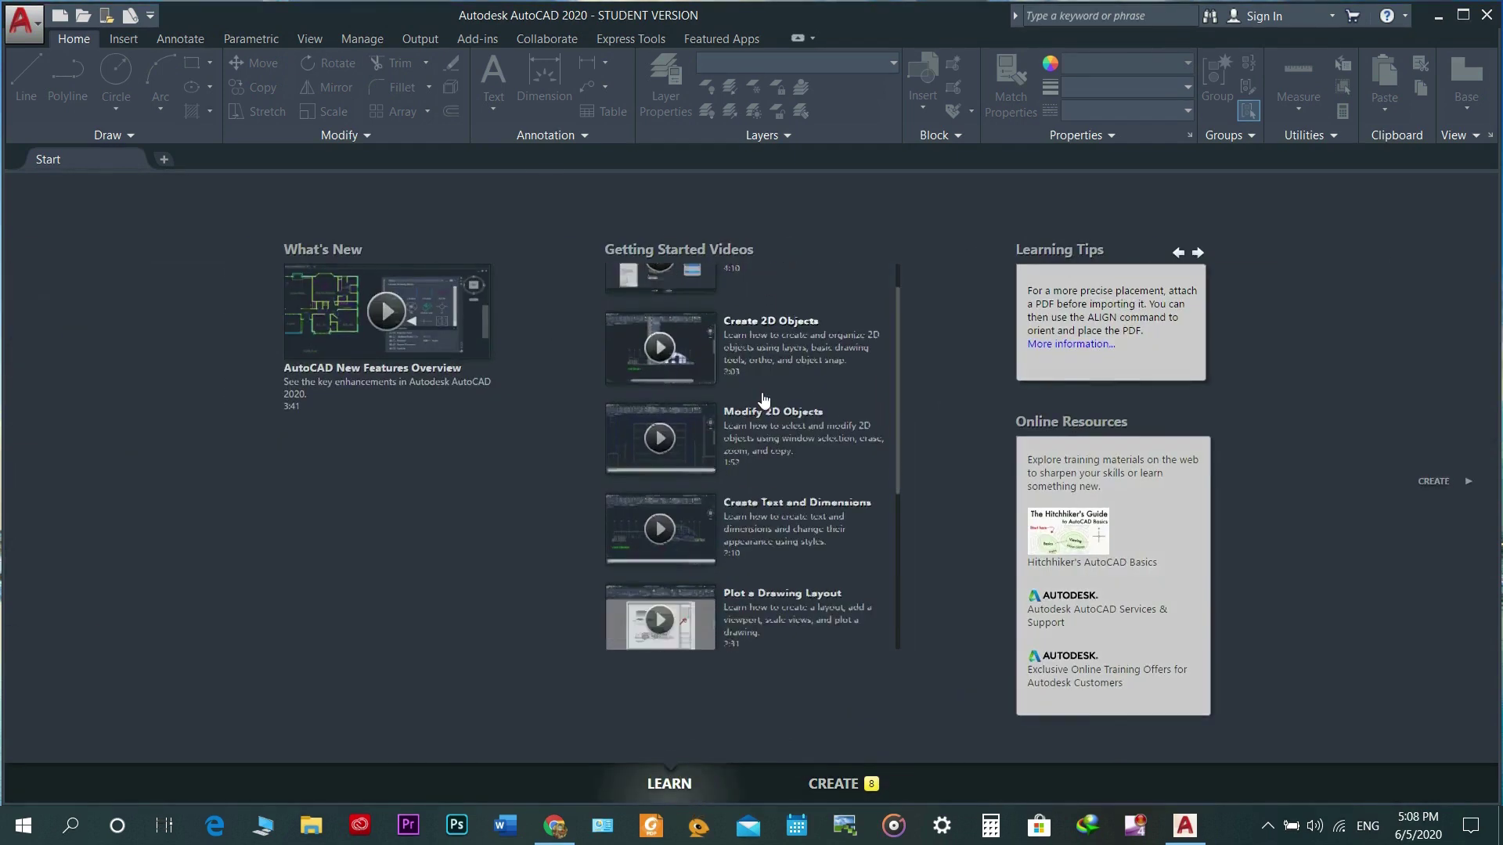
scroll(704, 508, up, 4)
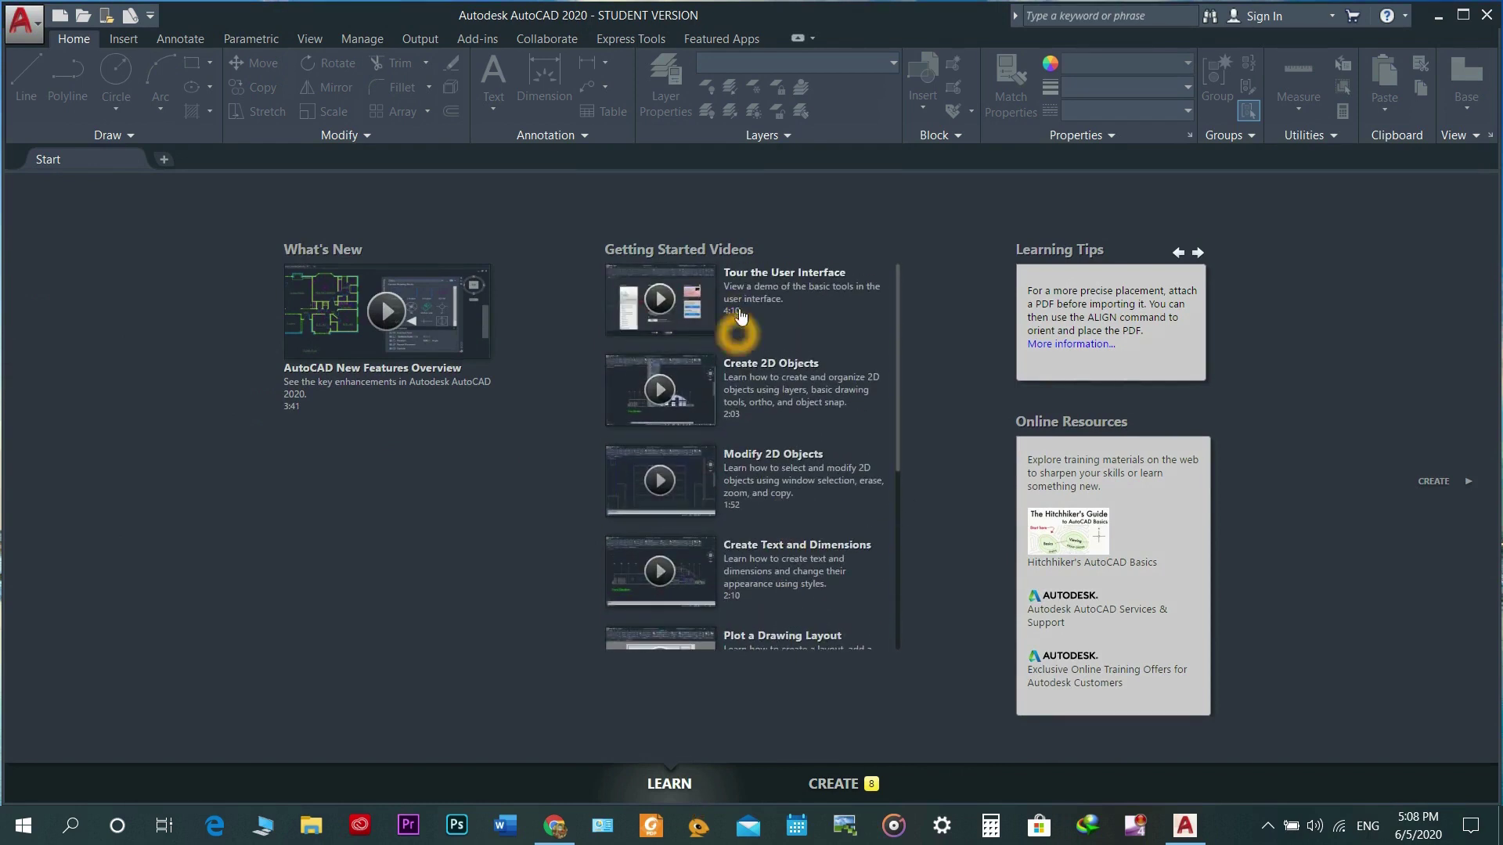
click(836, 784)
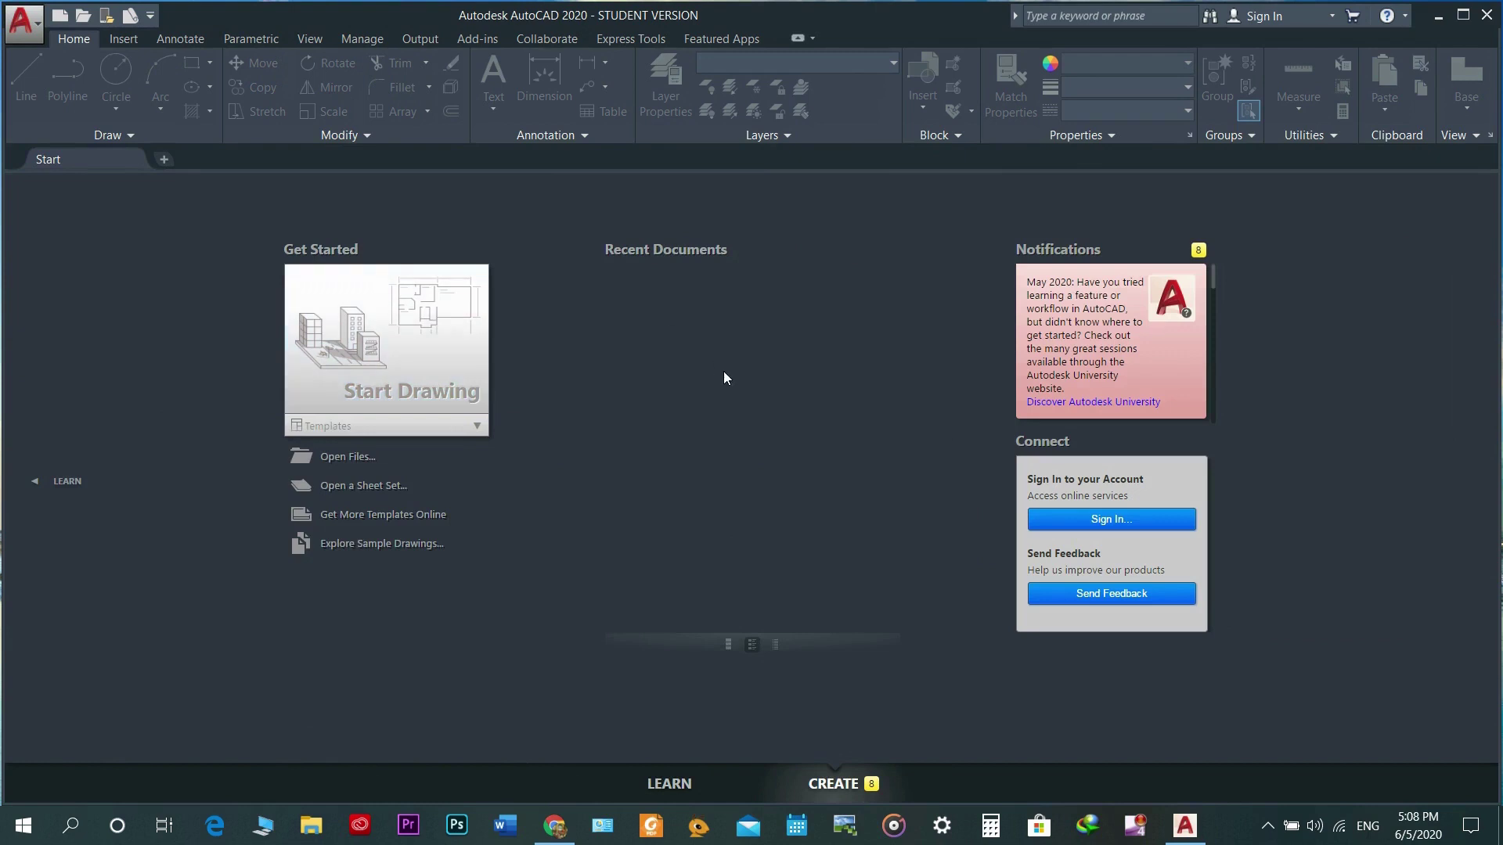
Step: Start a new blank drawing from the Create page
click(378, 339)
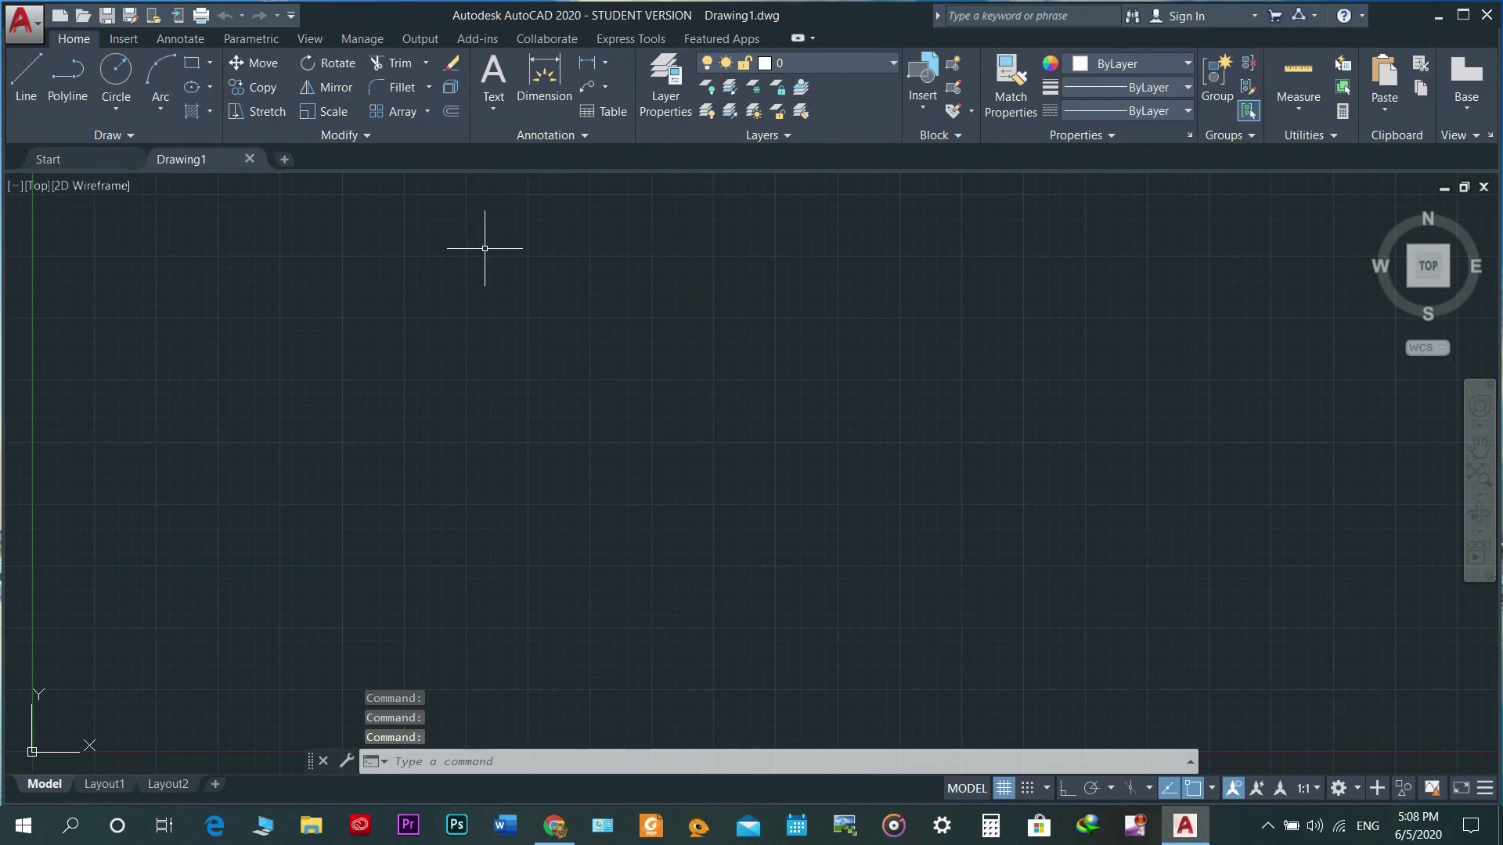
click(330, 278)
click(419, 337)
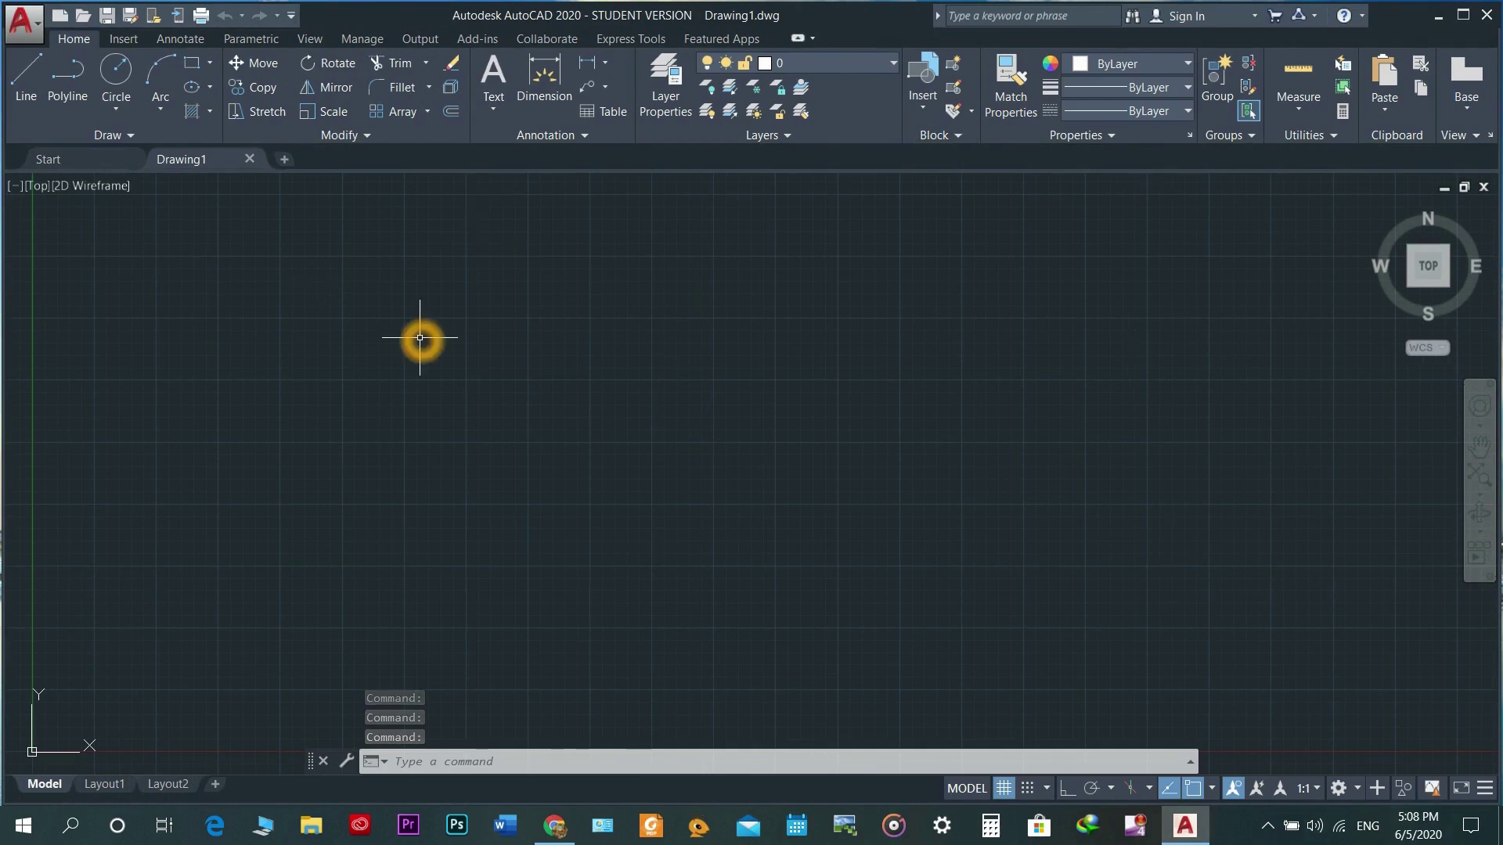
click(433, 342)
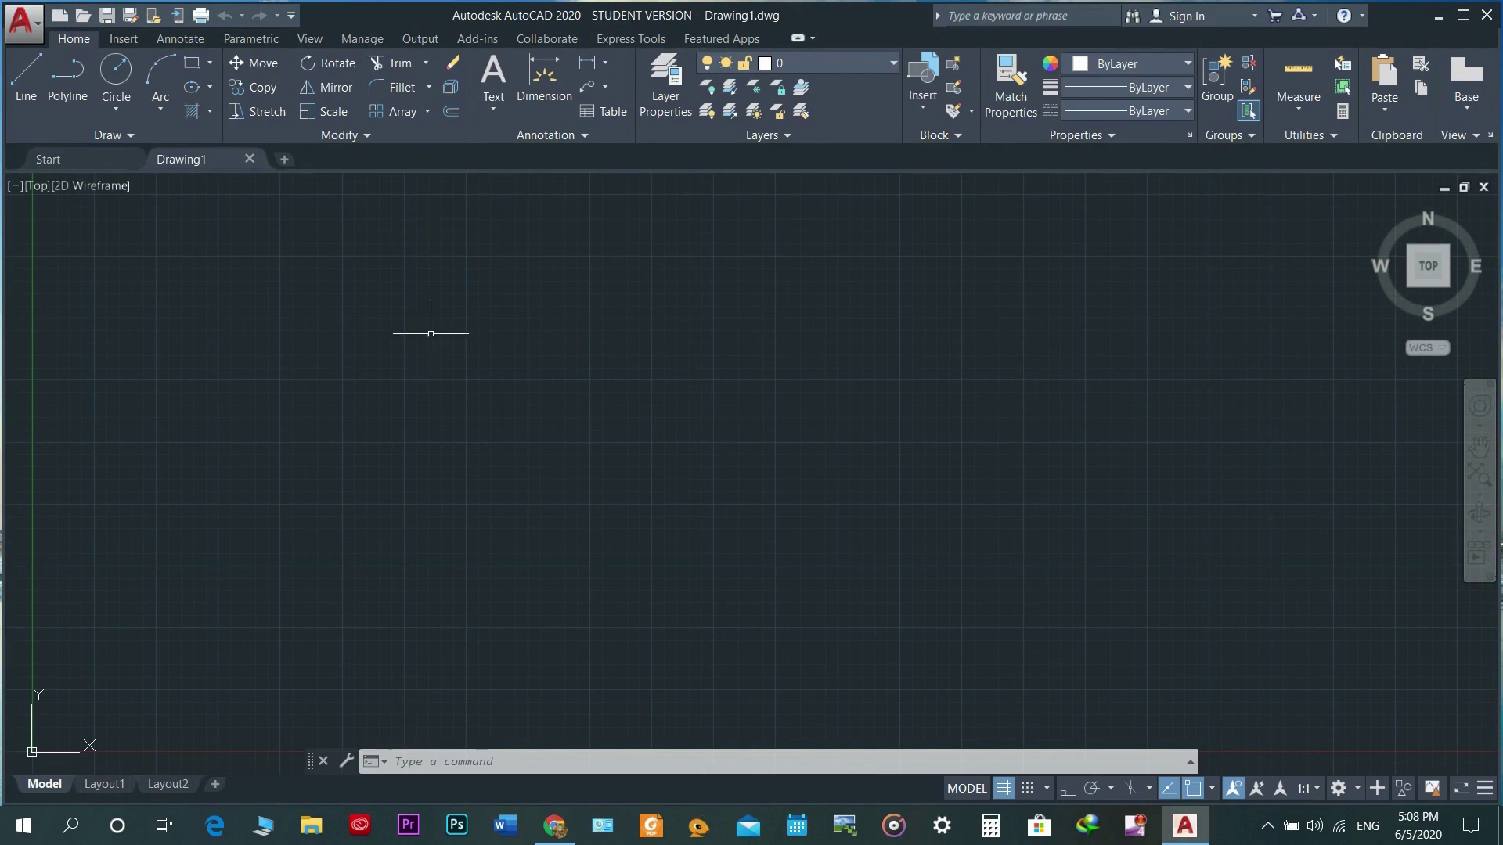
Step: Open the Options dialog at its selection settings
text(op)
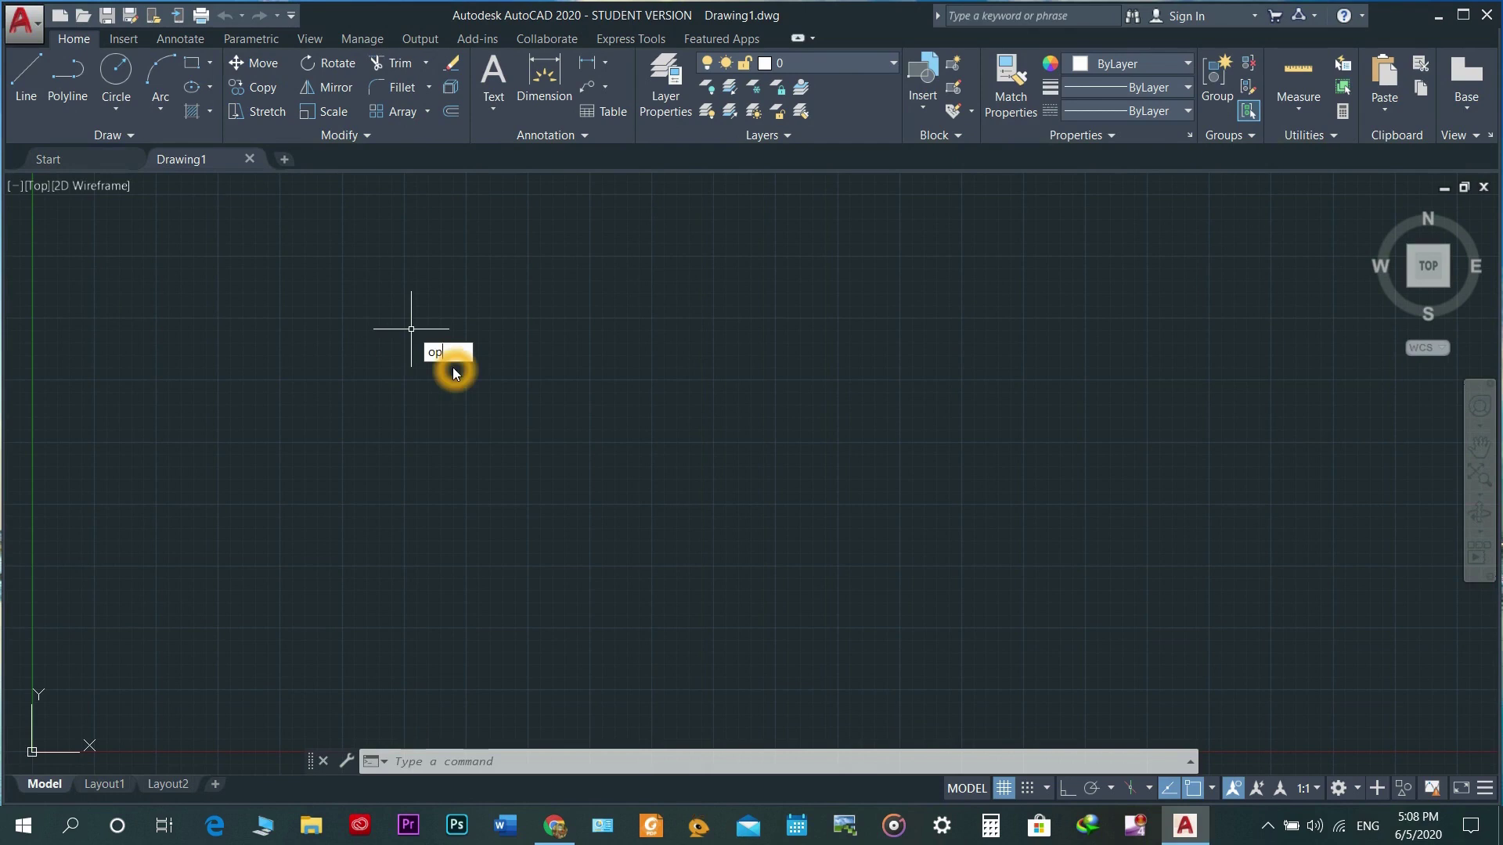
click(526, 375)
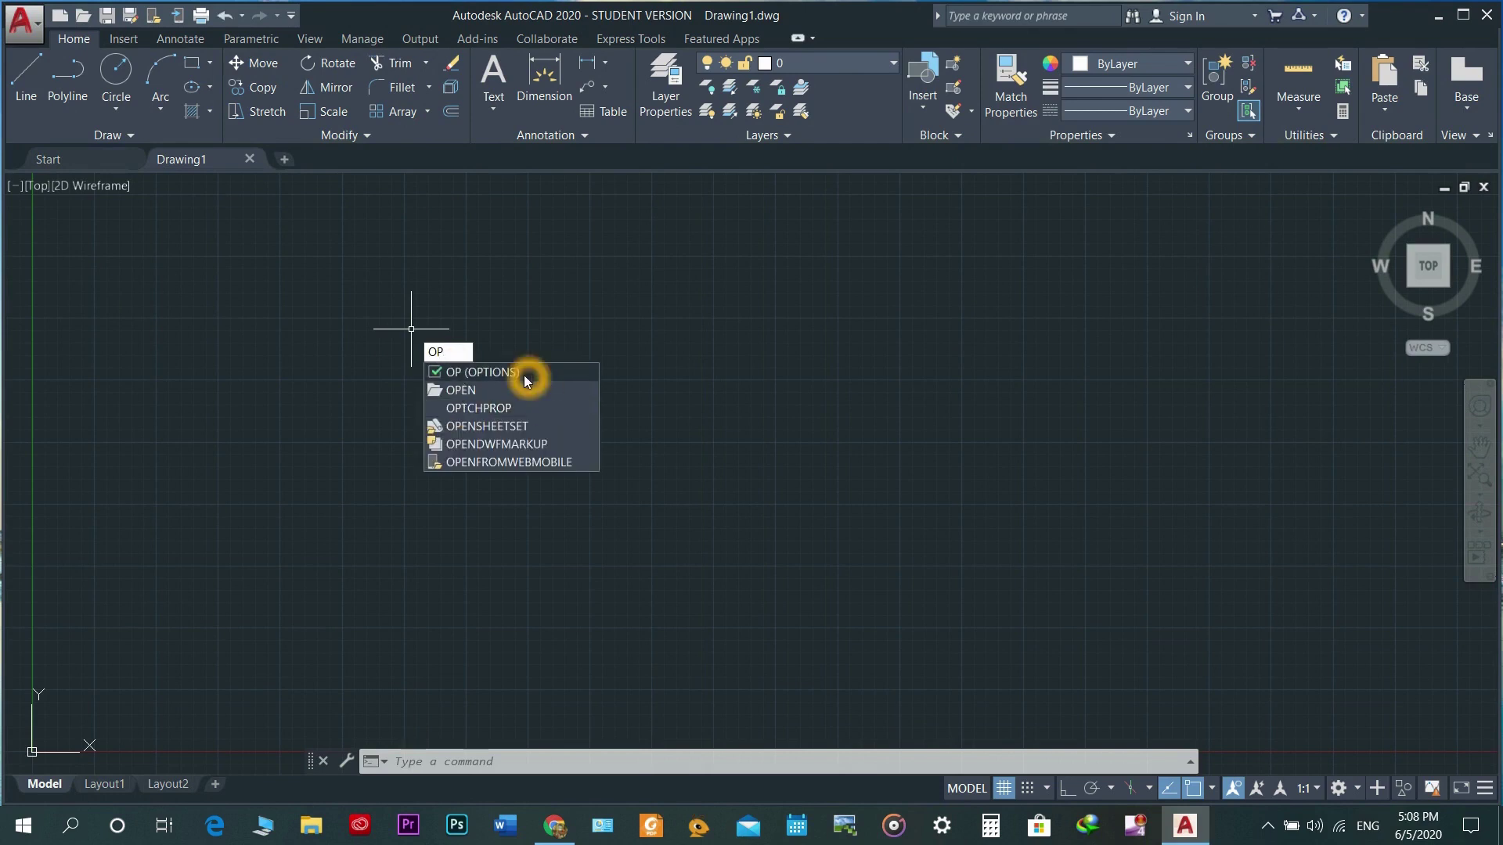
click(519, 308)
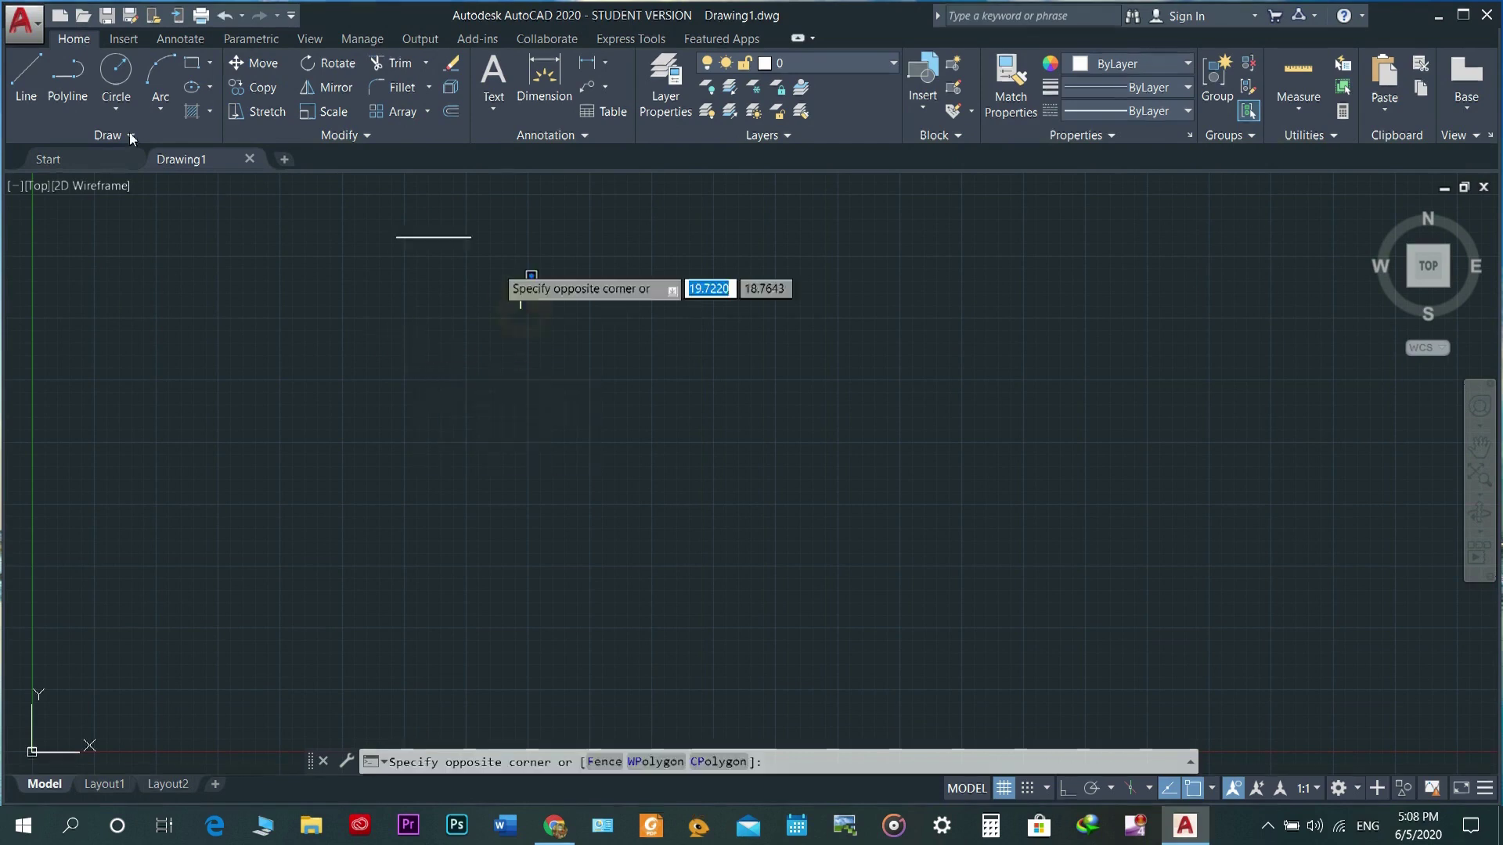
click(35, 23)
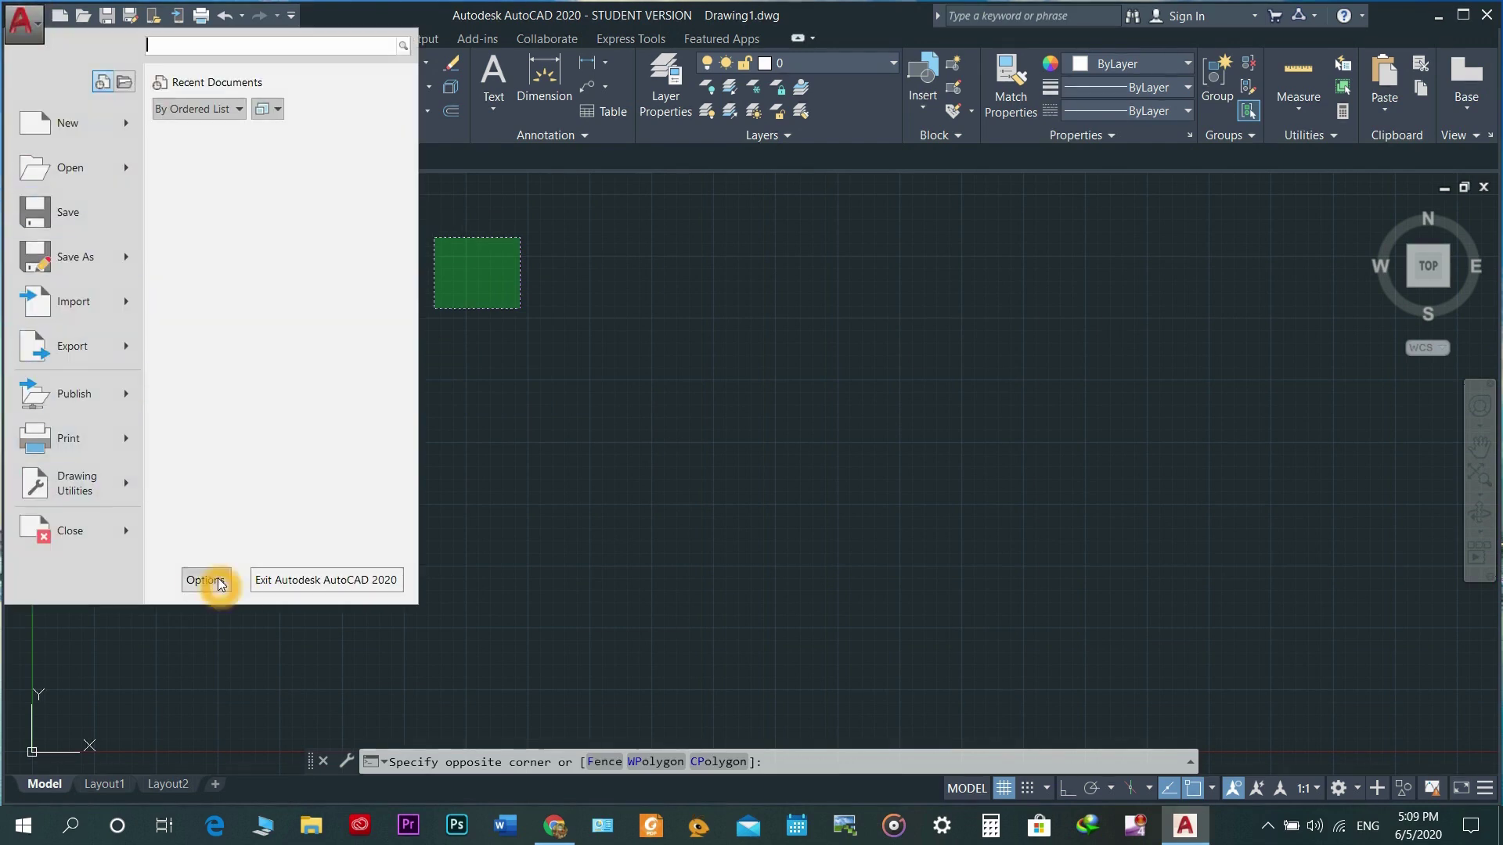
click(428, 385)
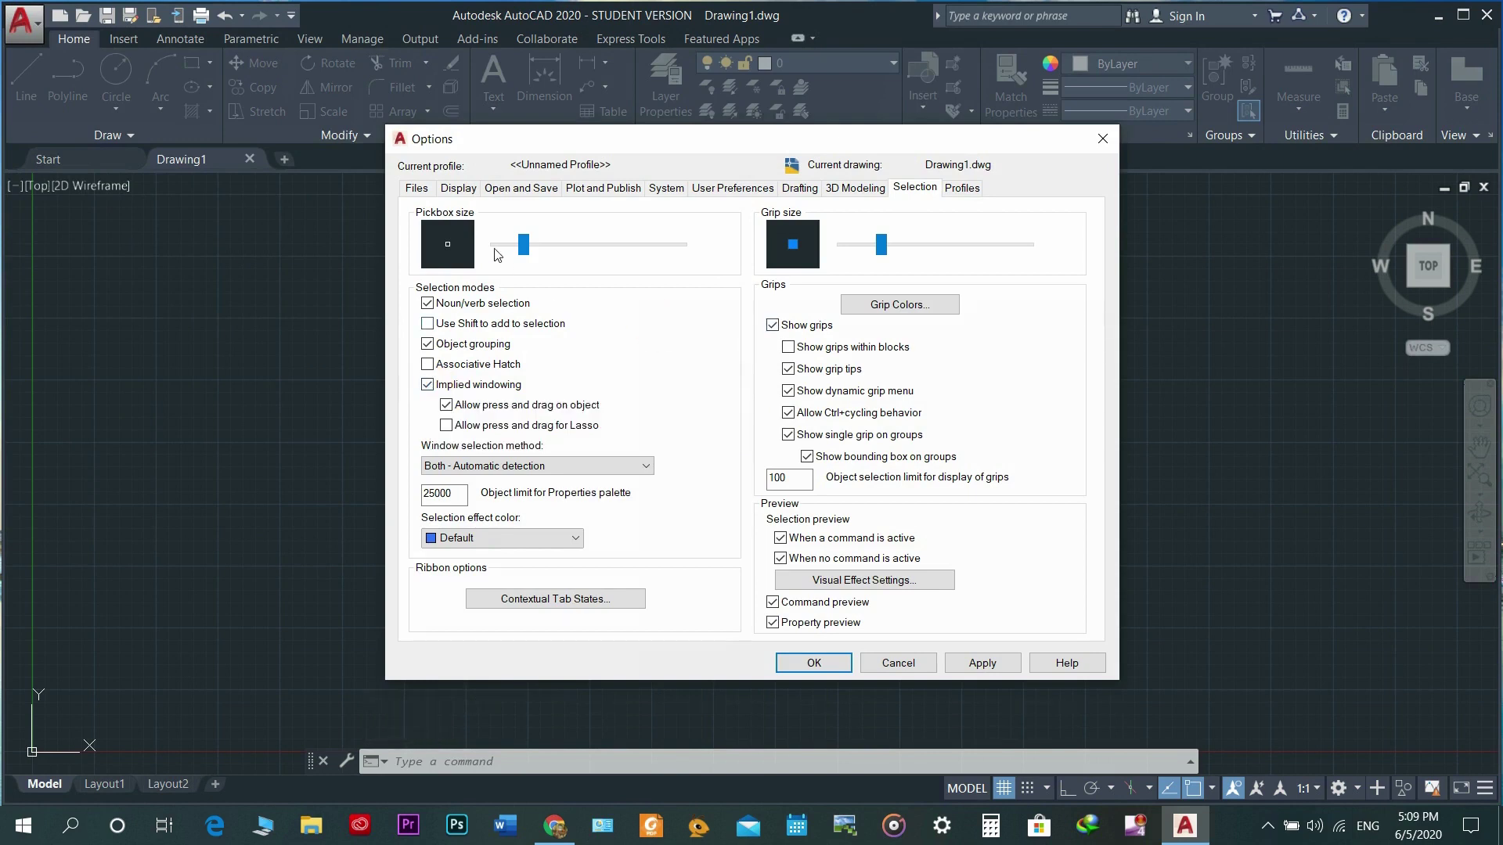
Step: Set the uniform background of 2D model space to Black in the drawing window colors and apply it
click(458, 189)
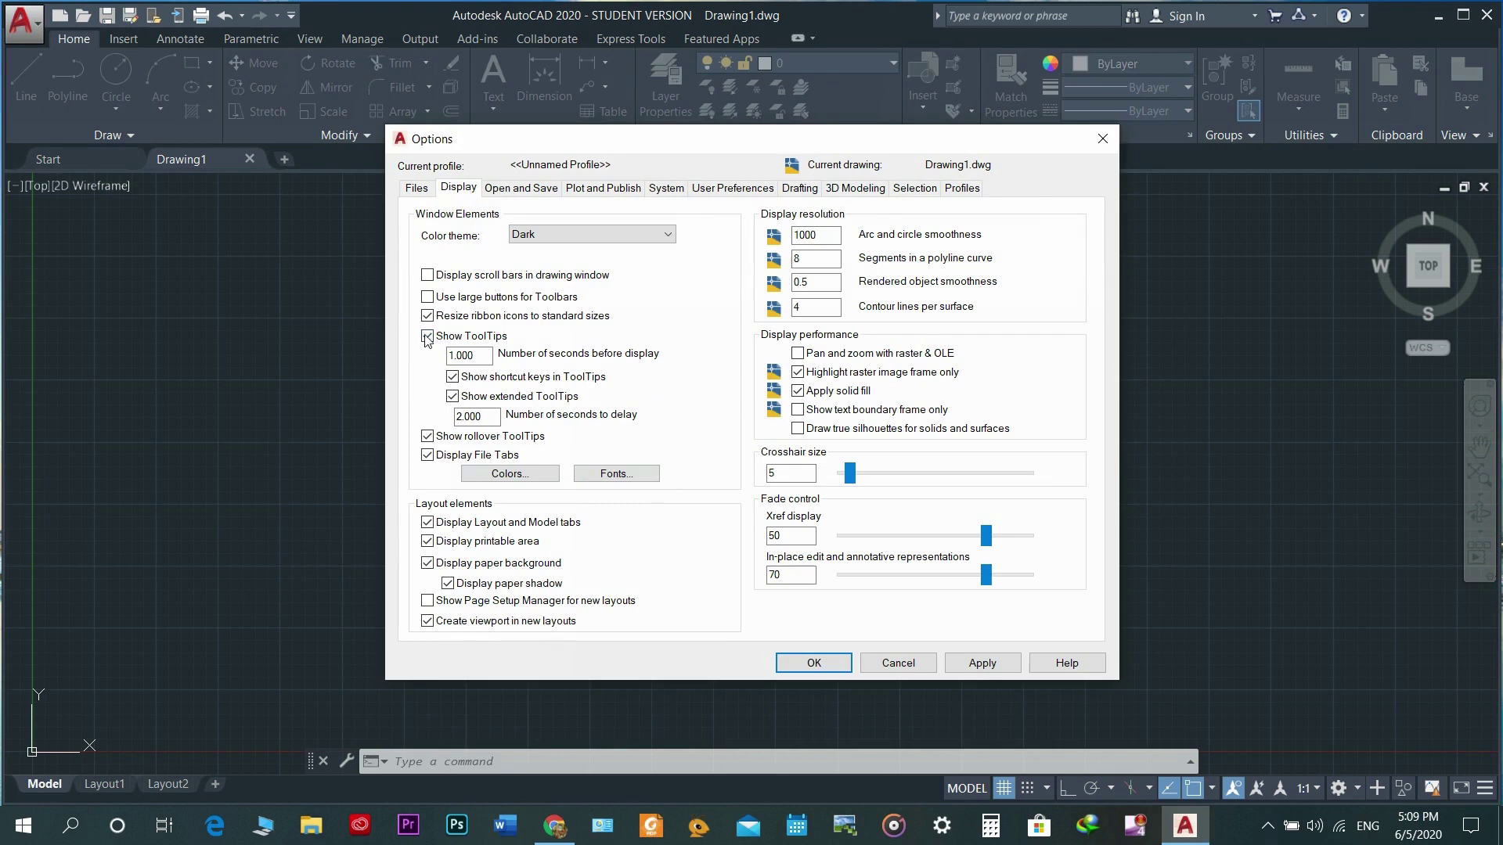
click(509, 474)
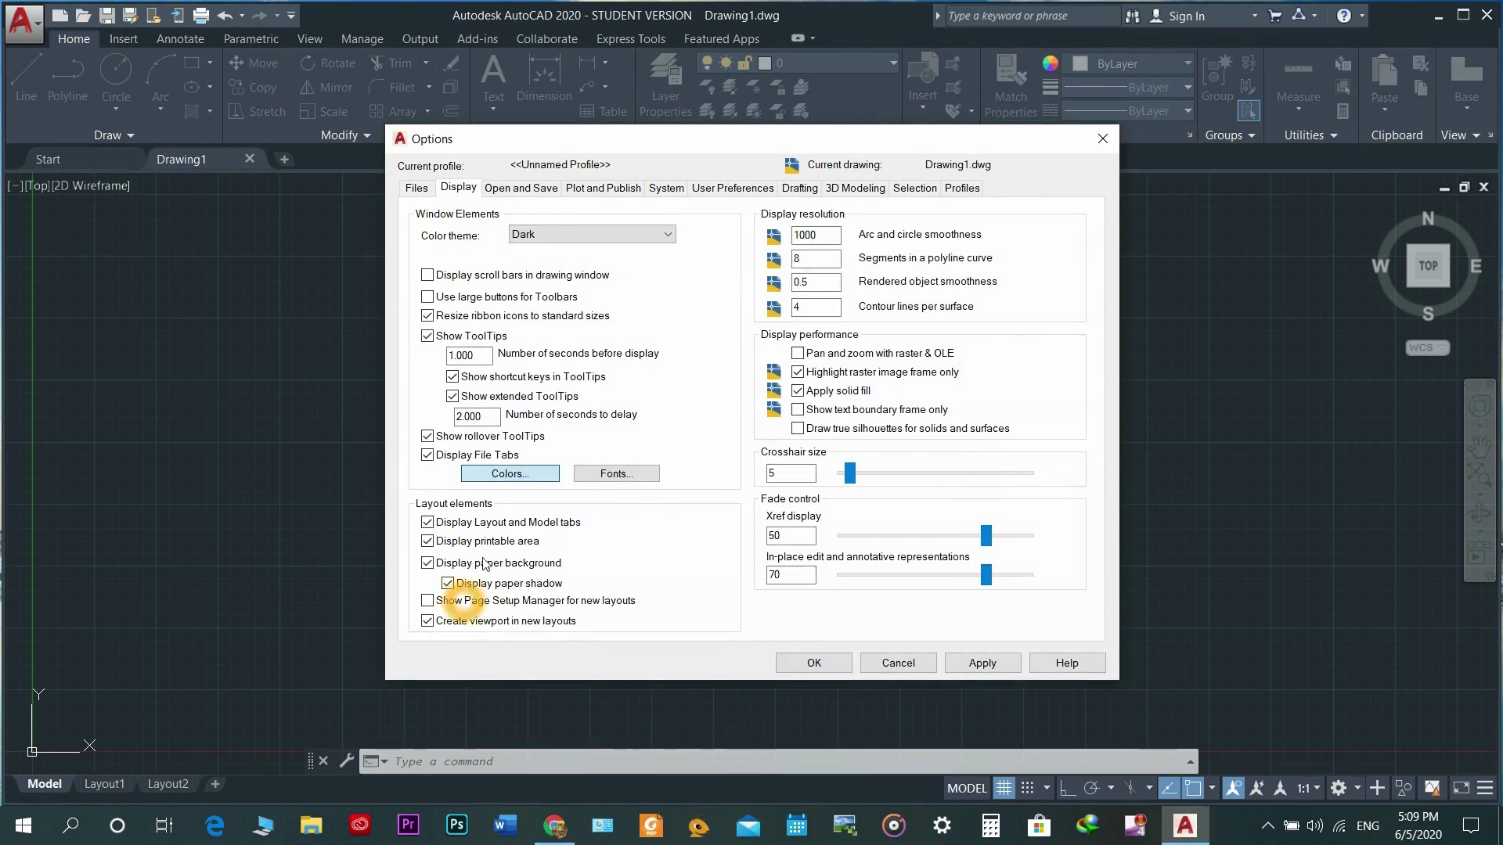
click(923, 337)
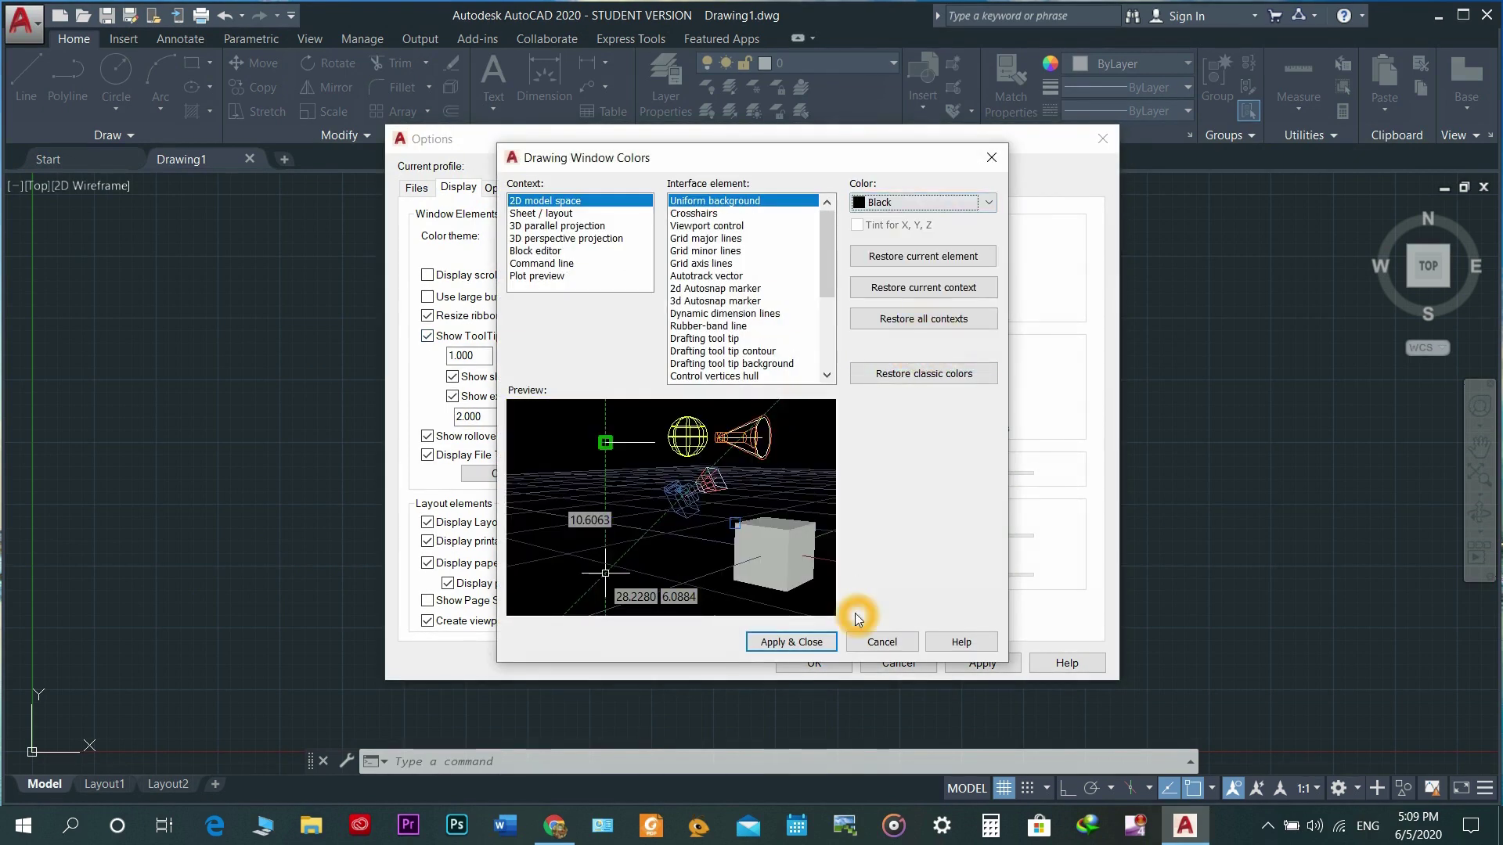
click(792, 642)
Step: Review the program's file locations and its settings for file saving, automatic save and external references
click(417, 188)
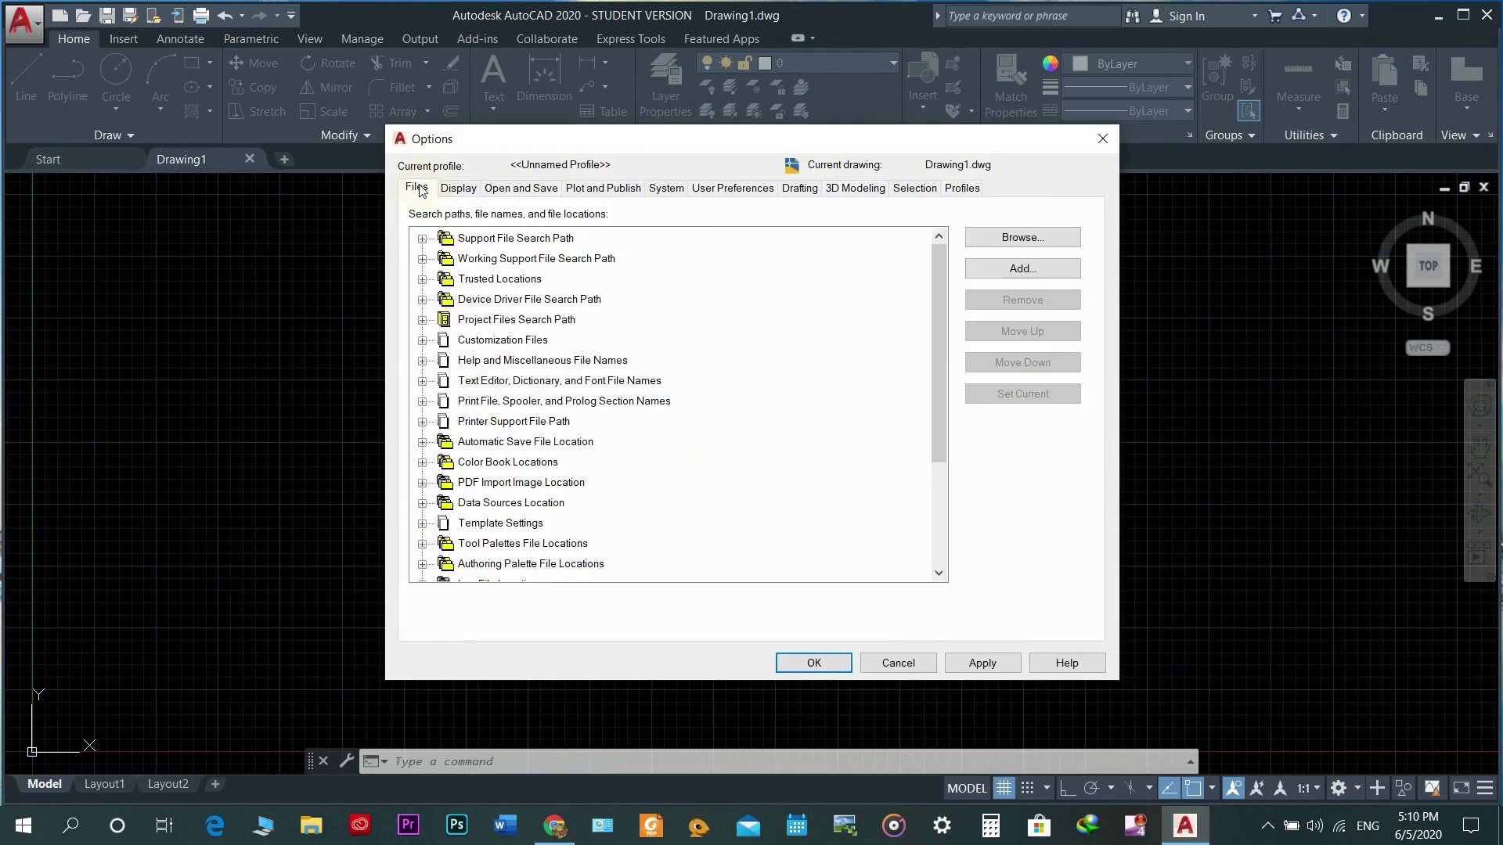
click(521, 187)
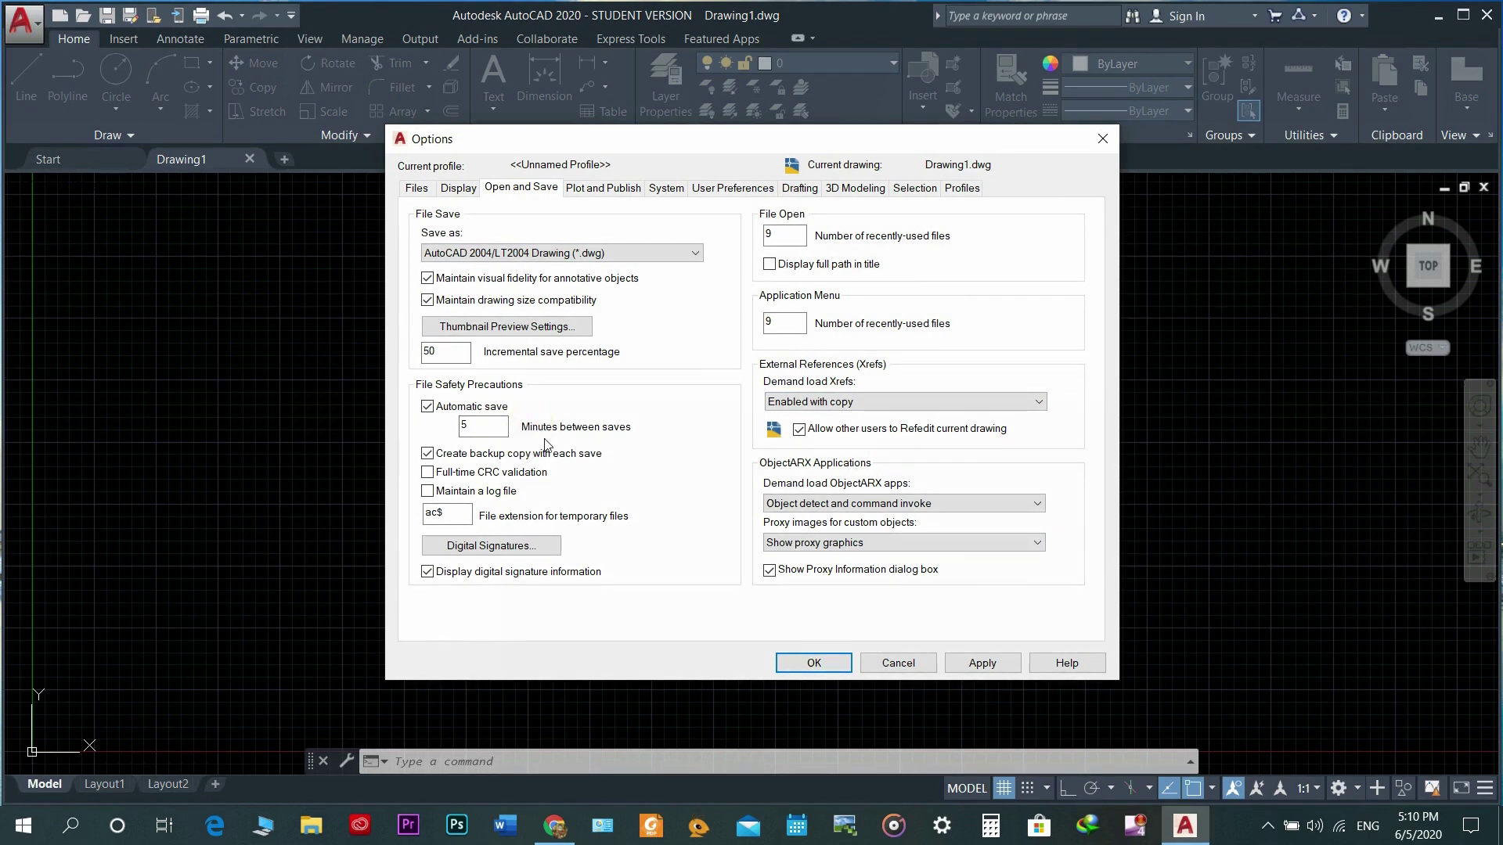
click(627, 450)
click(574, 445)
click(575, 426)
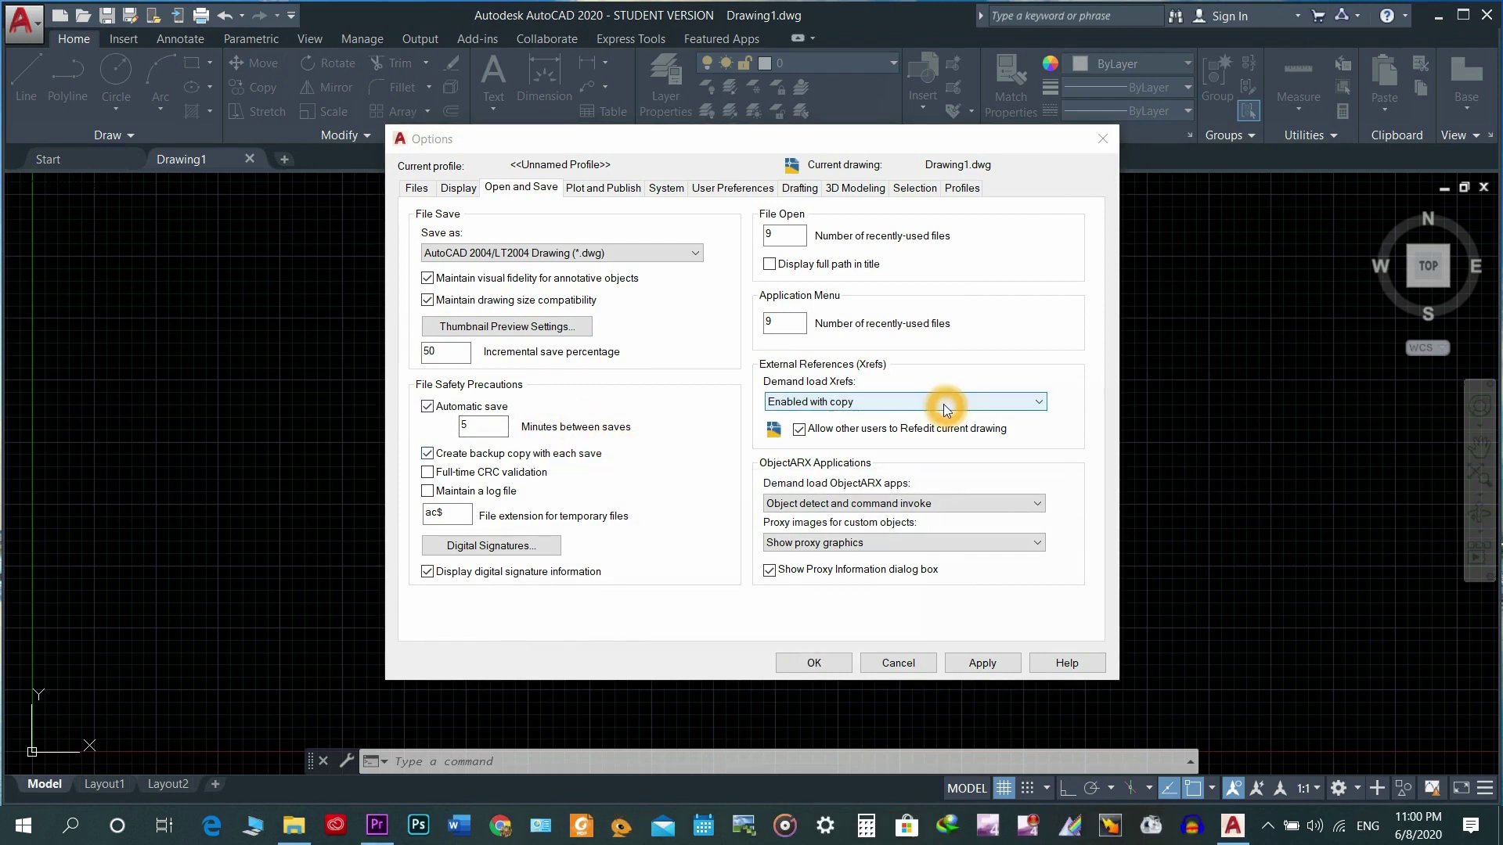
click(943, 402)
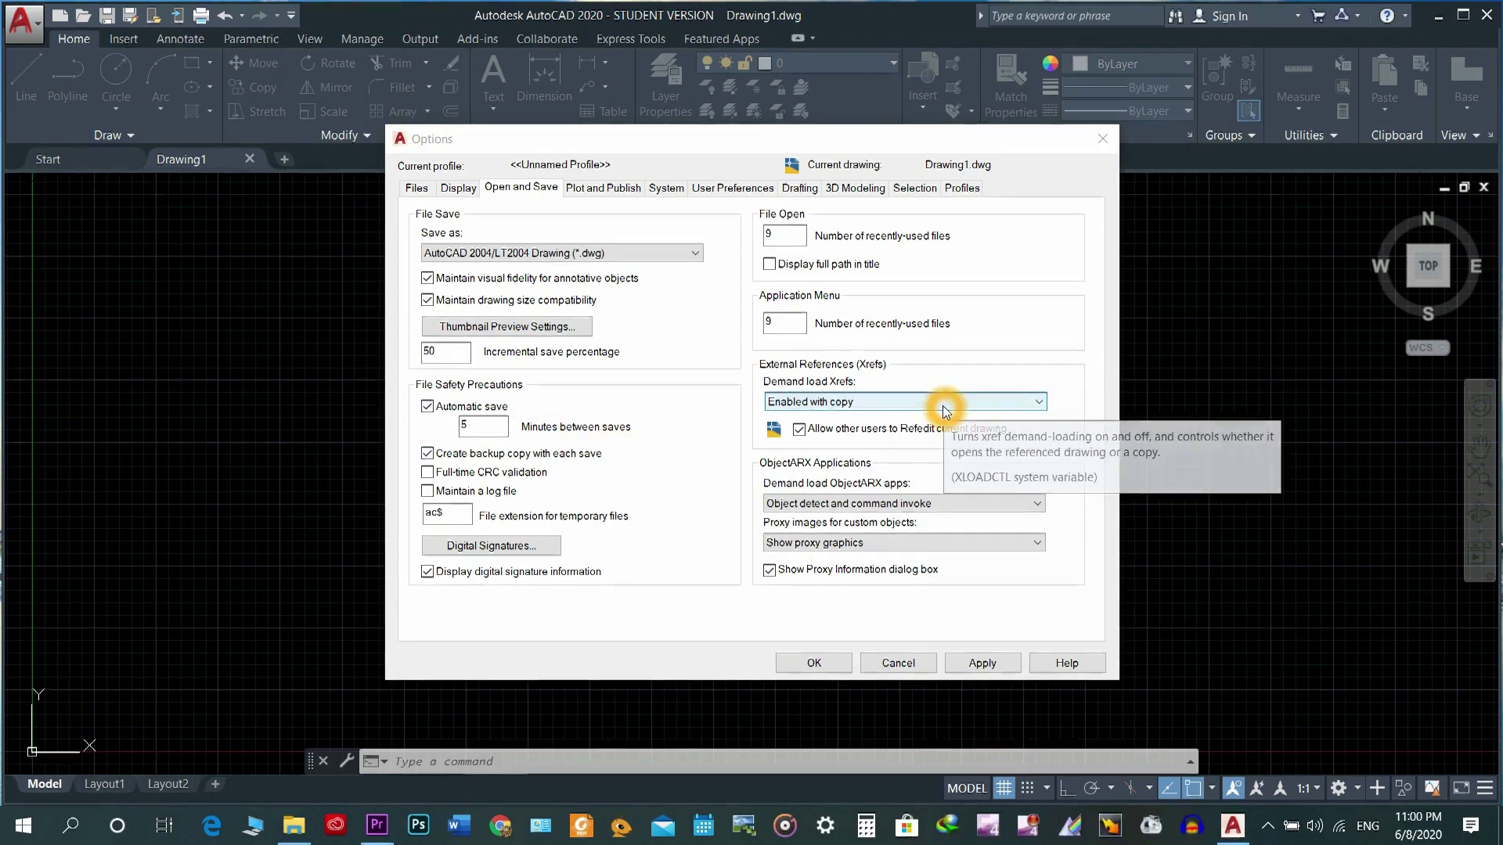
Step: Enable drawing-area shortcut menus, set right-click to Repeat Last Command in default and edit modes and ENTER in command mode, and accept the options
click(711, 194)
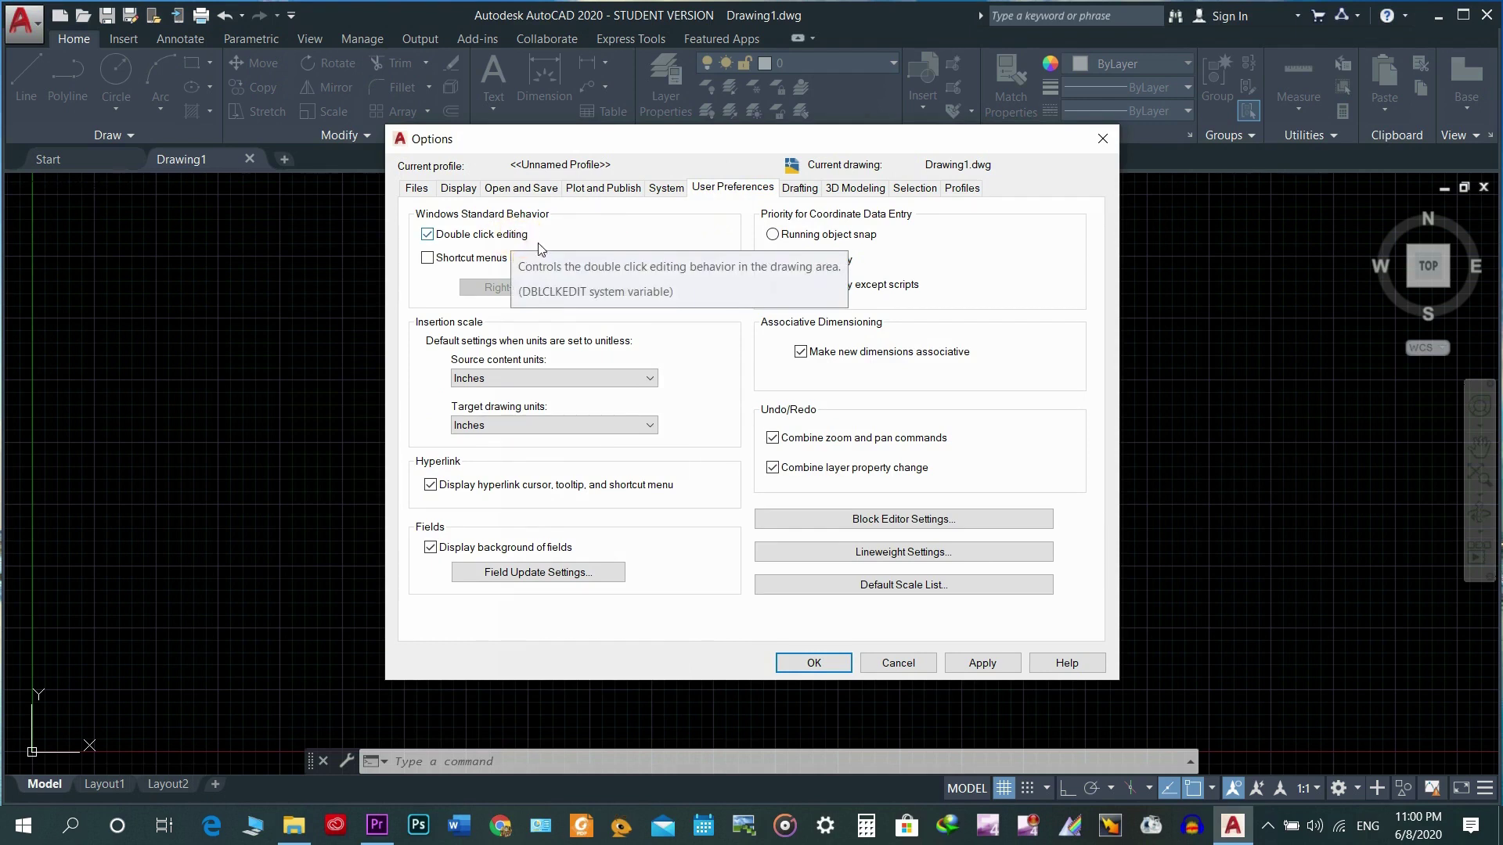
click(575, 258)
click(626, 289)
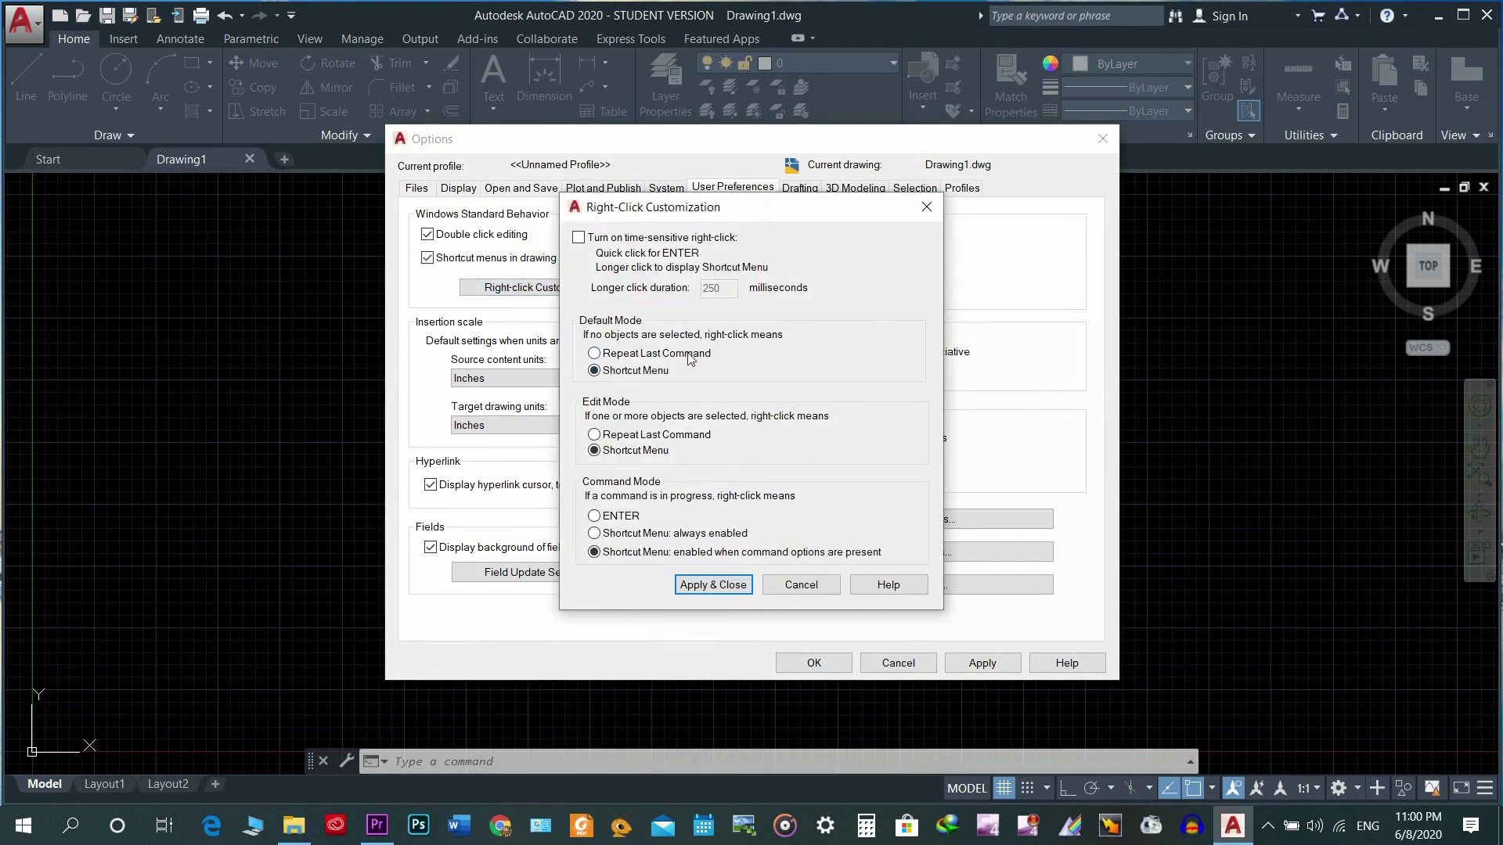
click(686, 357)
click(682, 437)
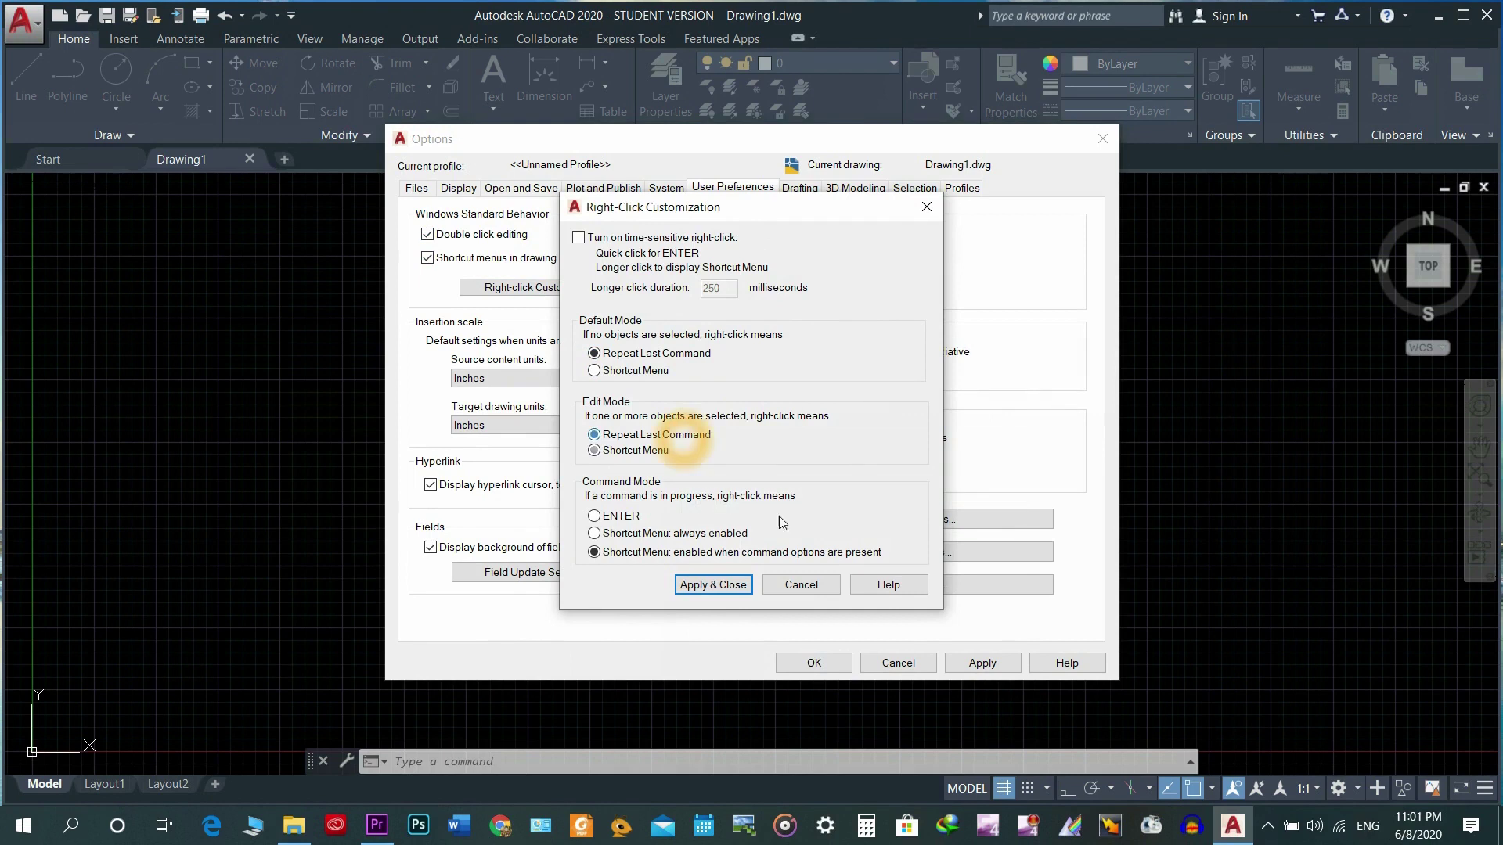
click(726, 531)
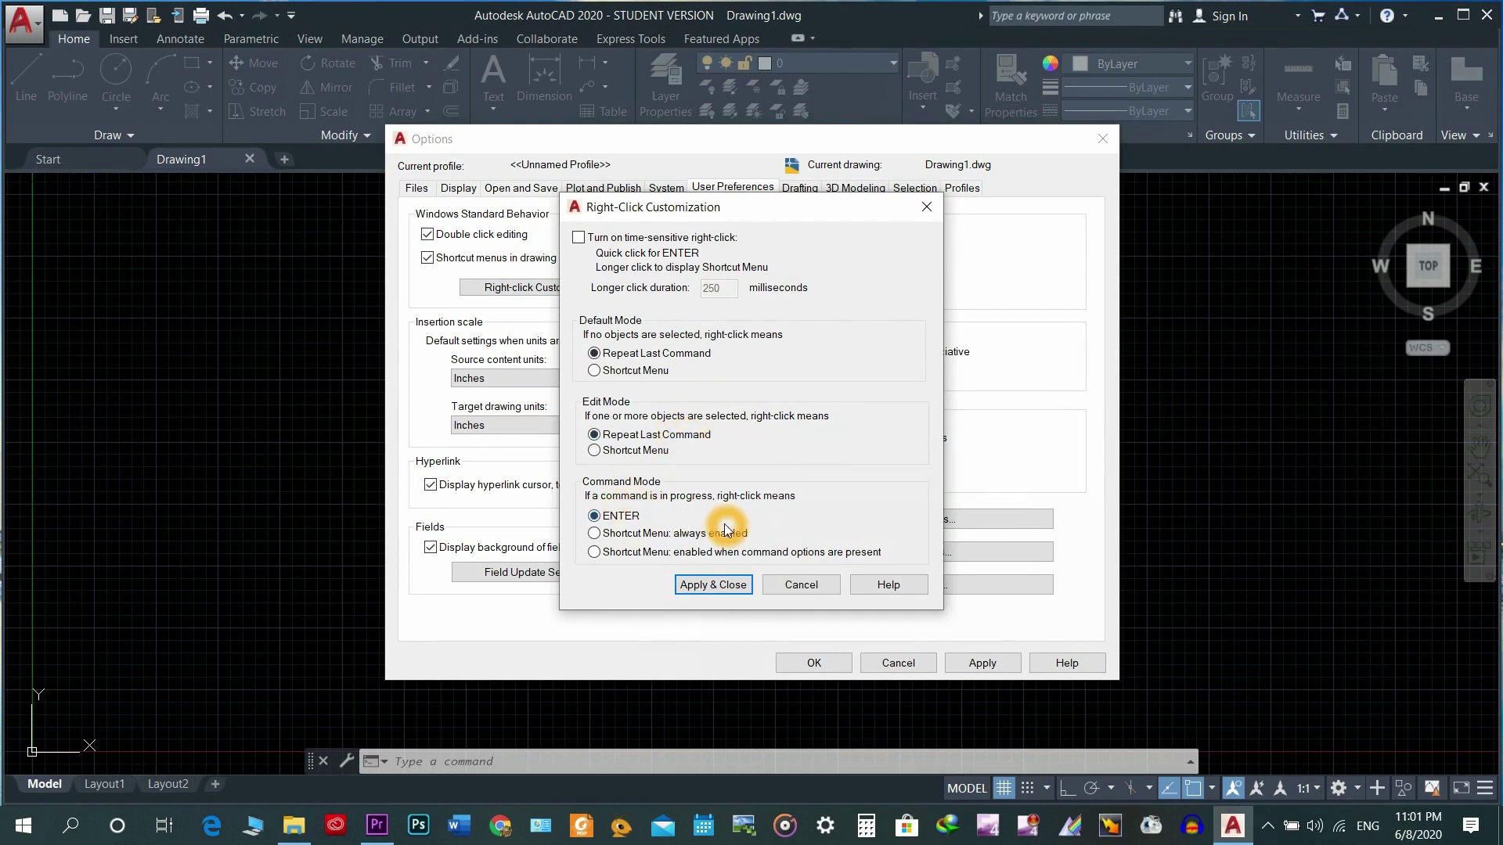
click(713, 585)
click(831, 663)
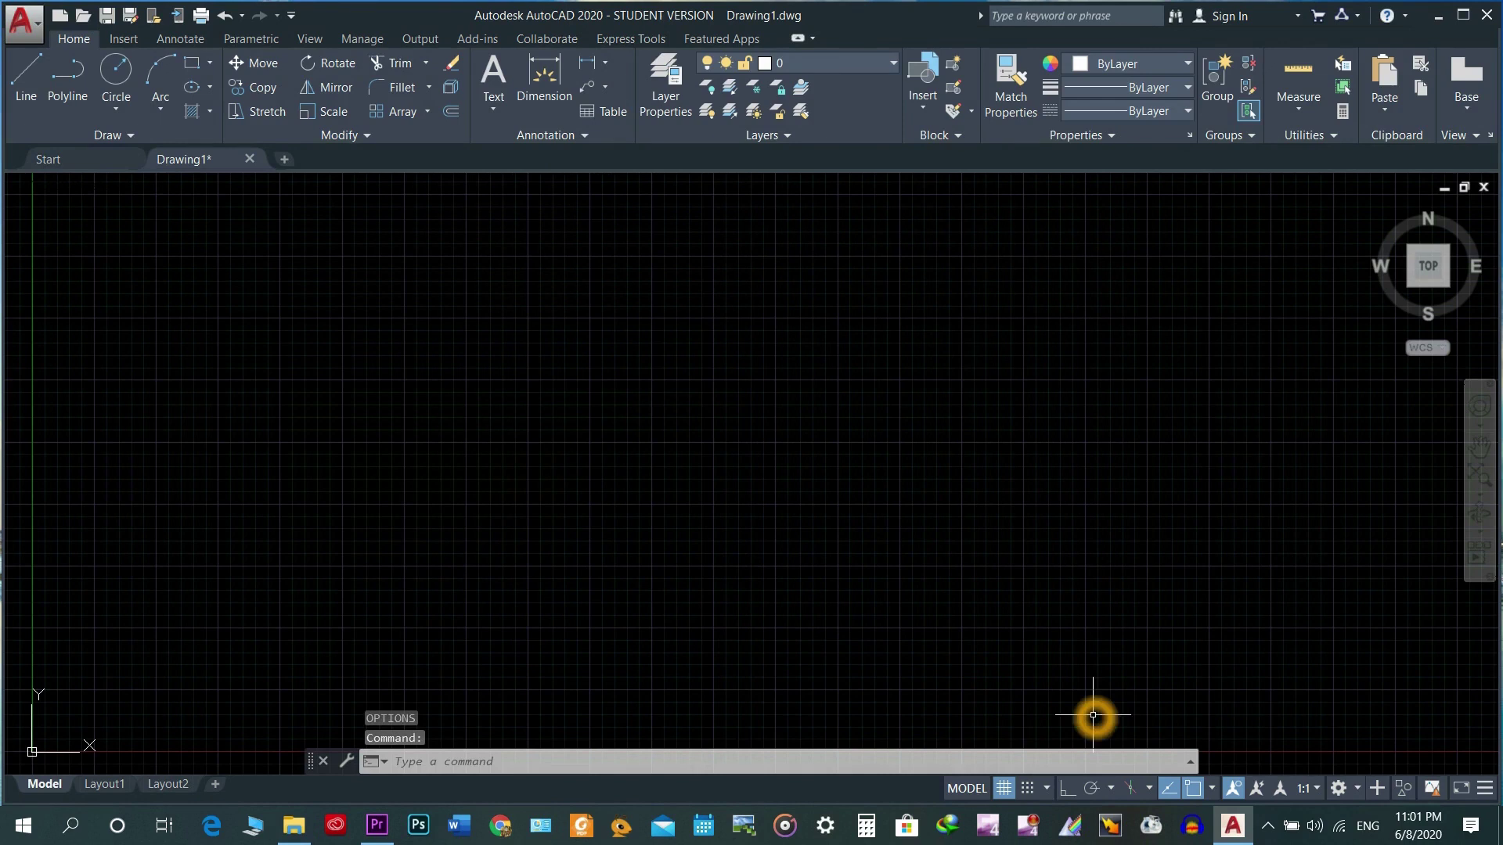
Step: Select the objects in the drawing with a selection window and erase them
click(1093, 714)
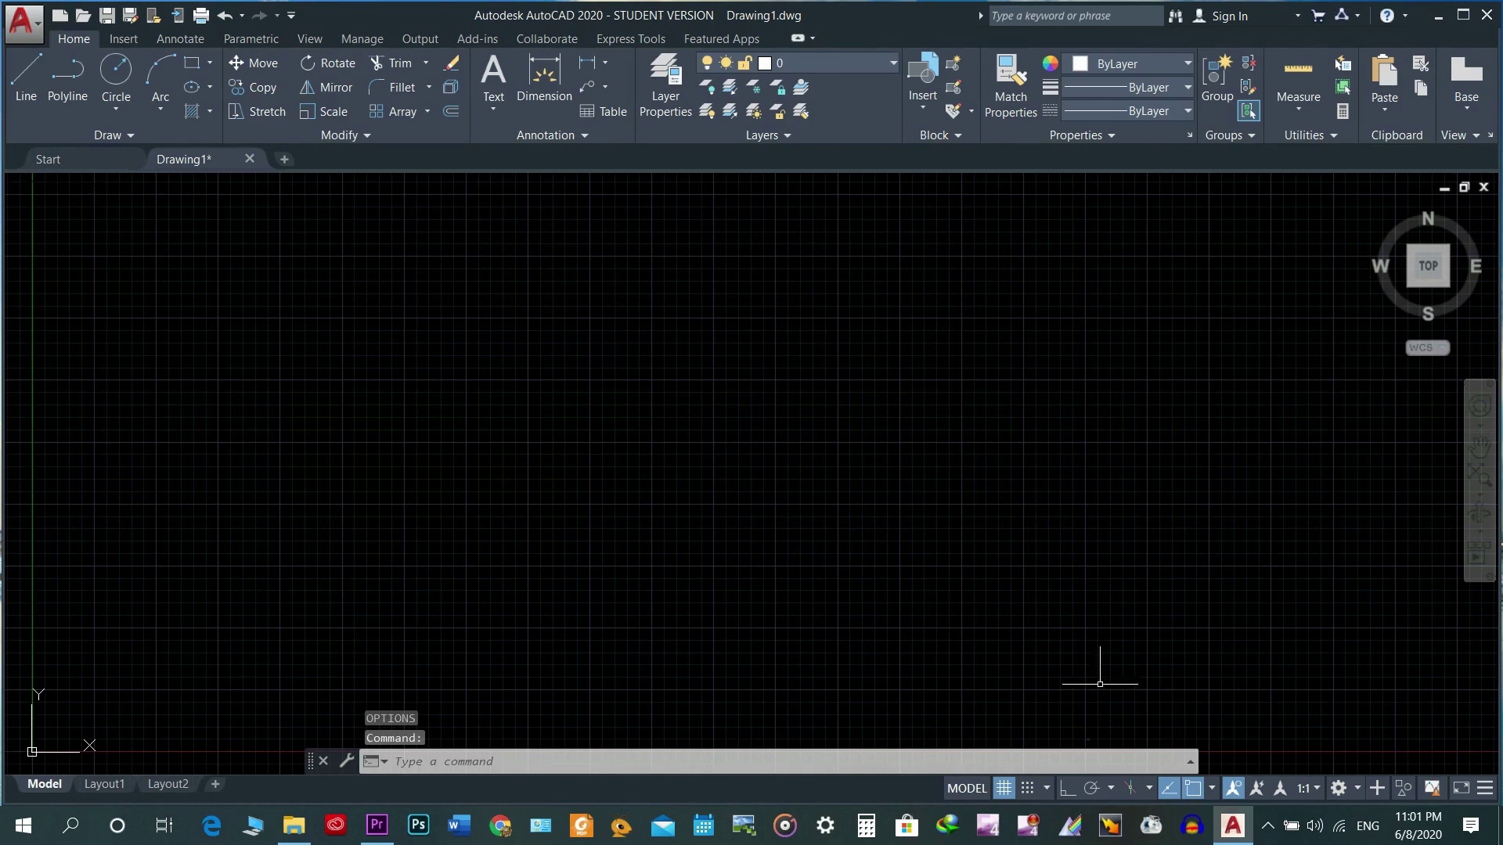
click(501, 488)
key(Delete)
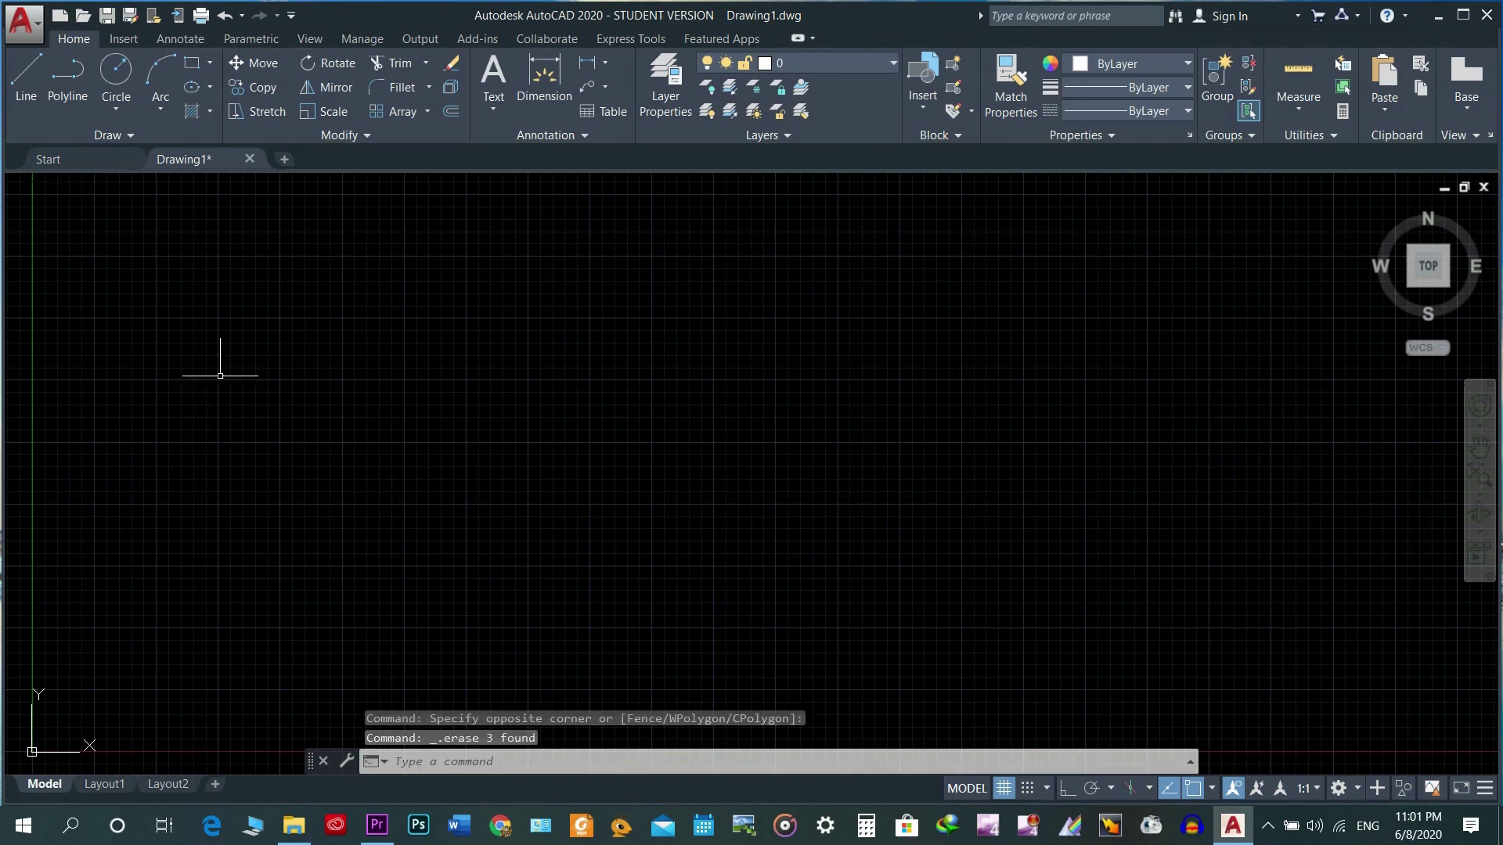
Step: Draw a single, nearly horizontal line in the upper part of the drawing, switching Dynamic UCS off while drawing
click(25, 82)
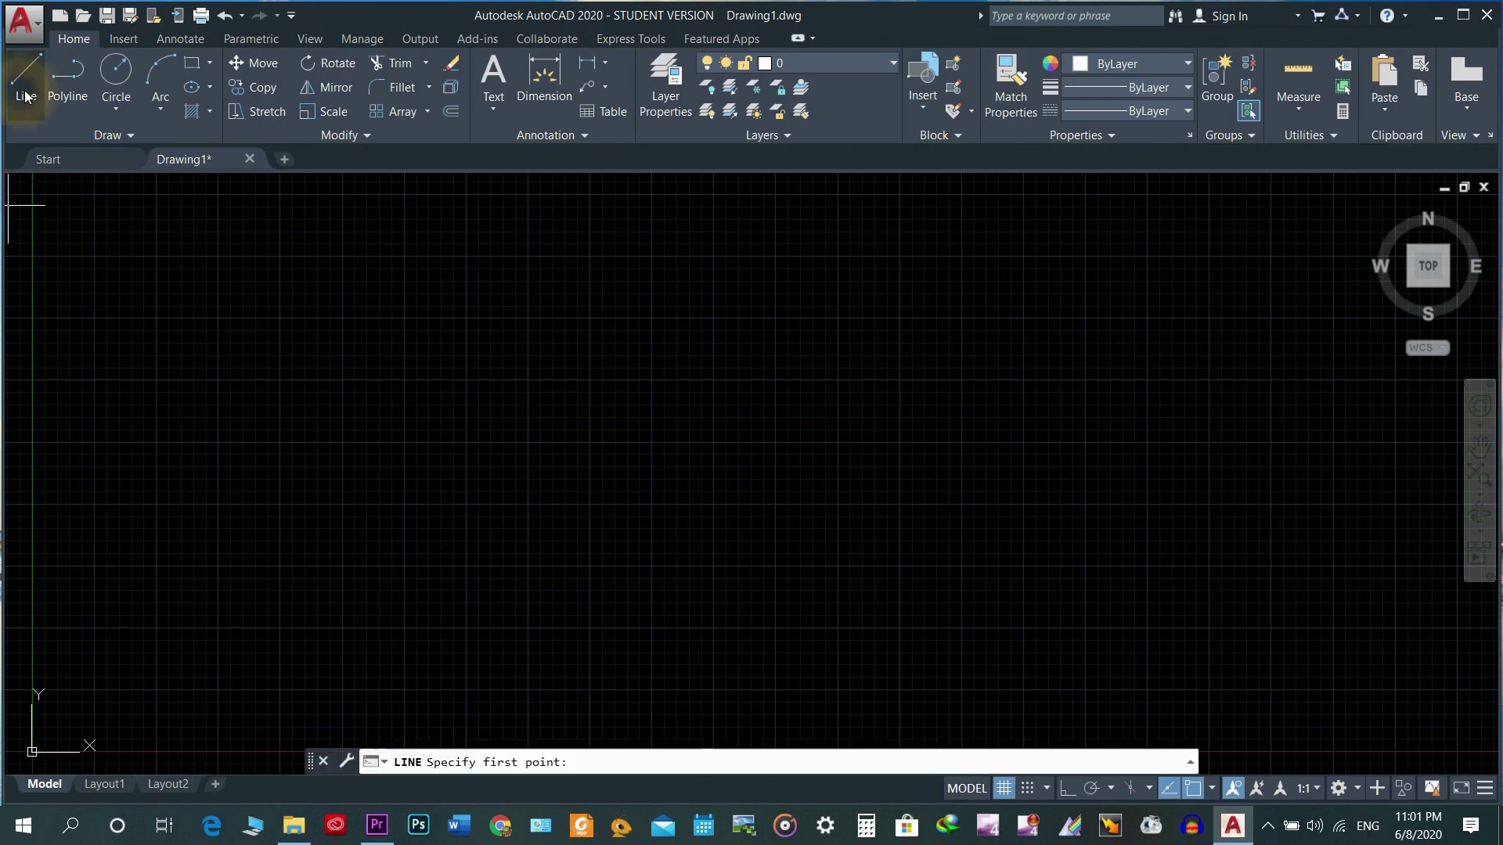
click(336, 373)
click(516, 372)
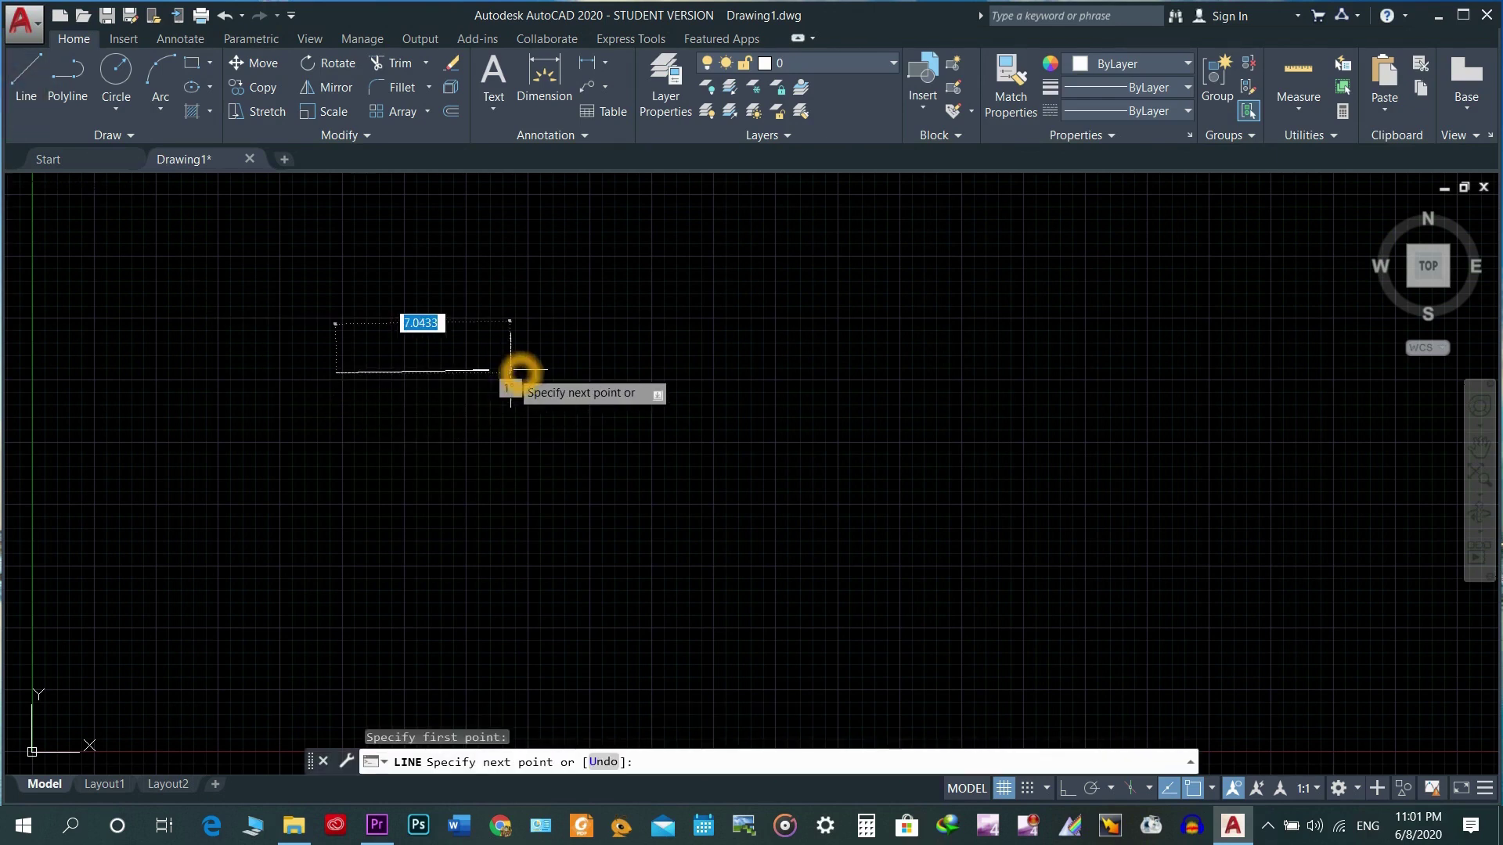
key(F6)
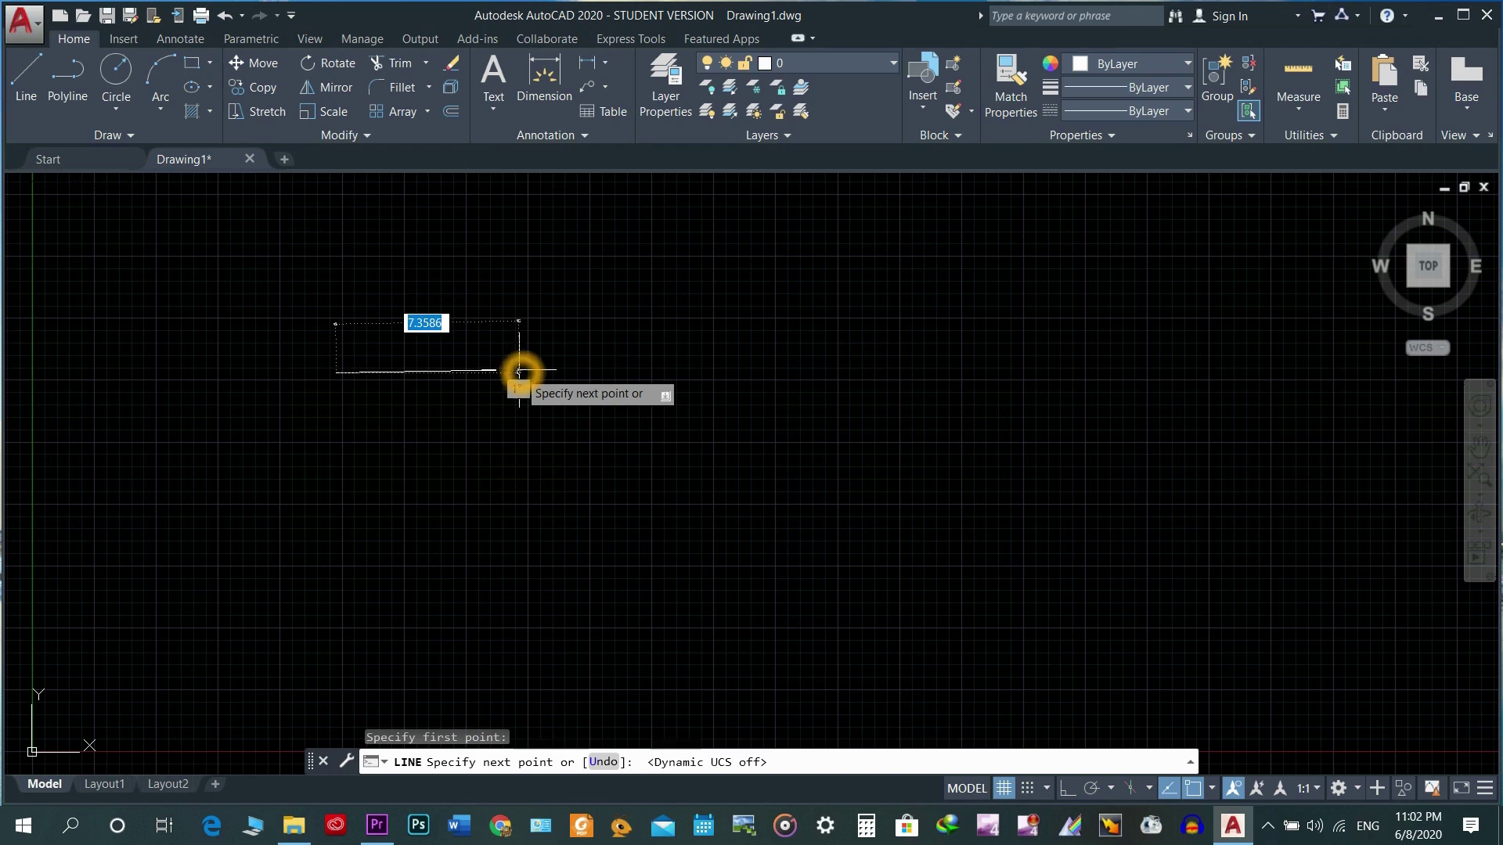
click(614, 370)
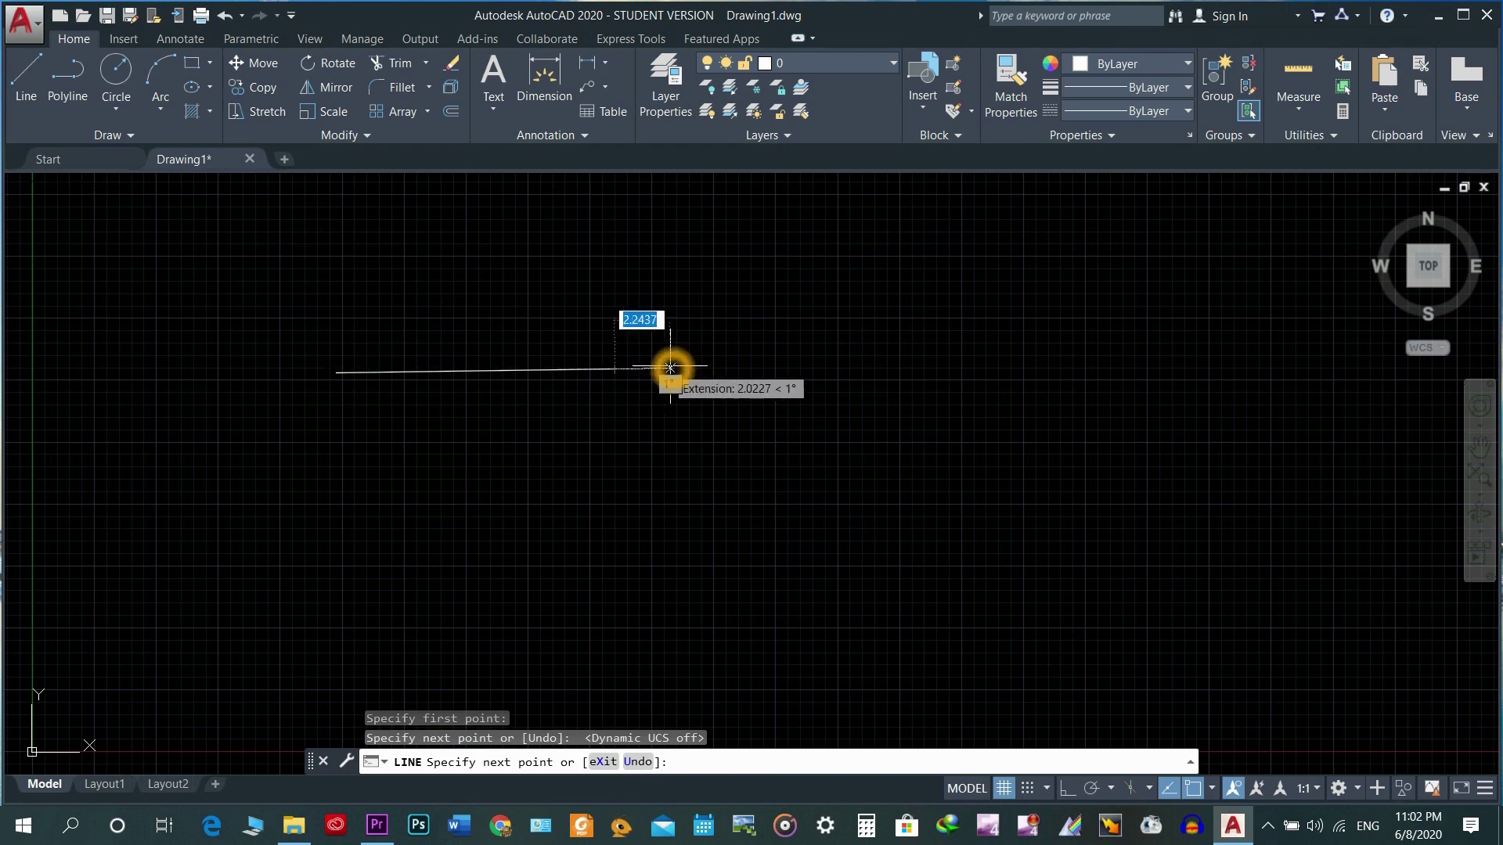
key(Return)
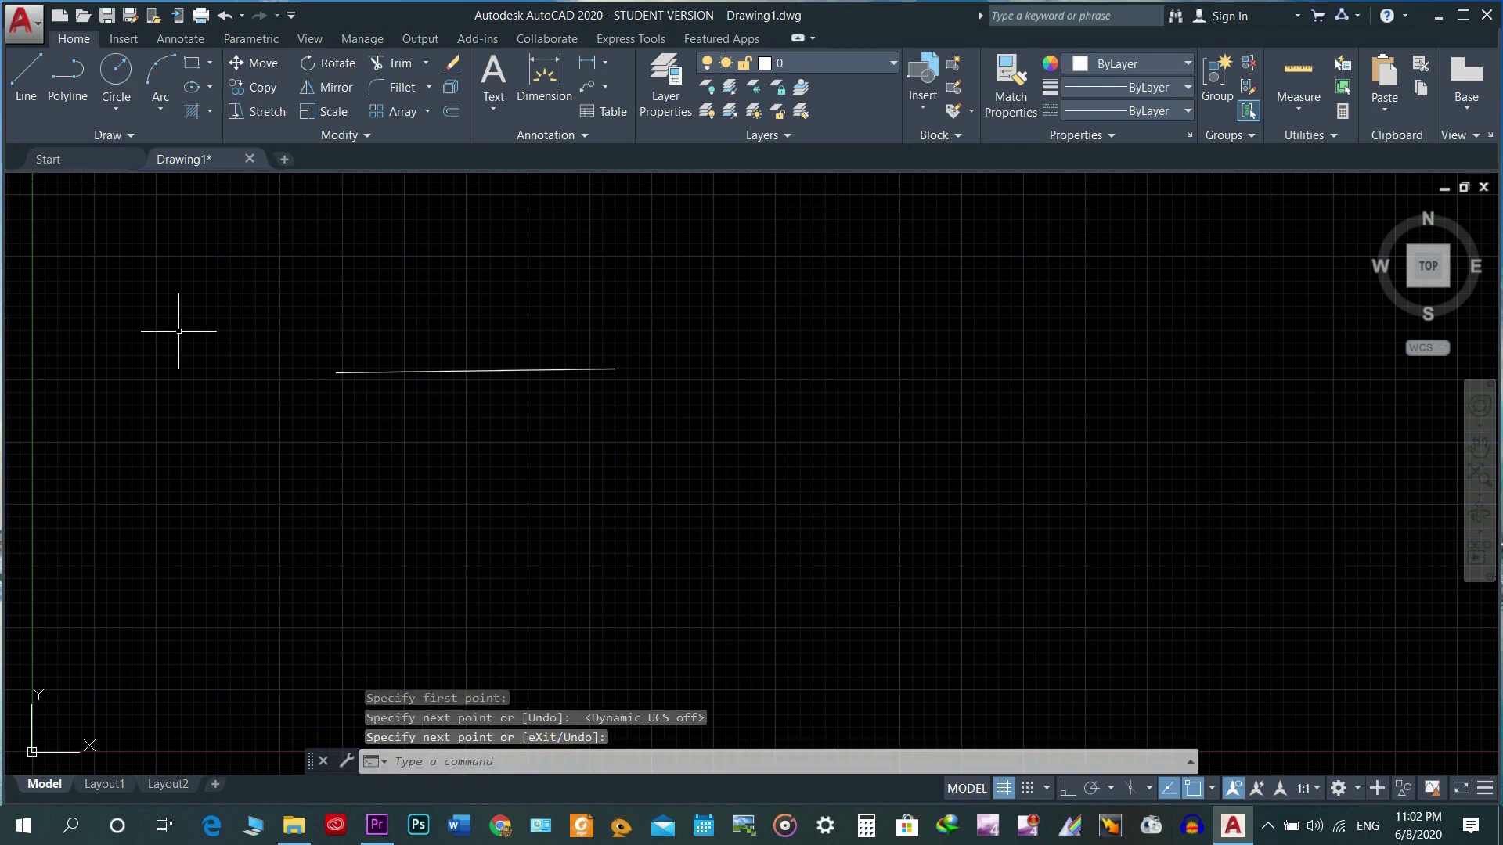
Step: Repeat the Line command to draw a second, slightly shorter horizontal line below the first one
right_click(345, 446)
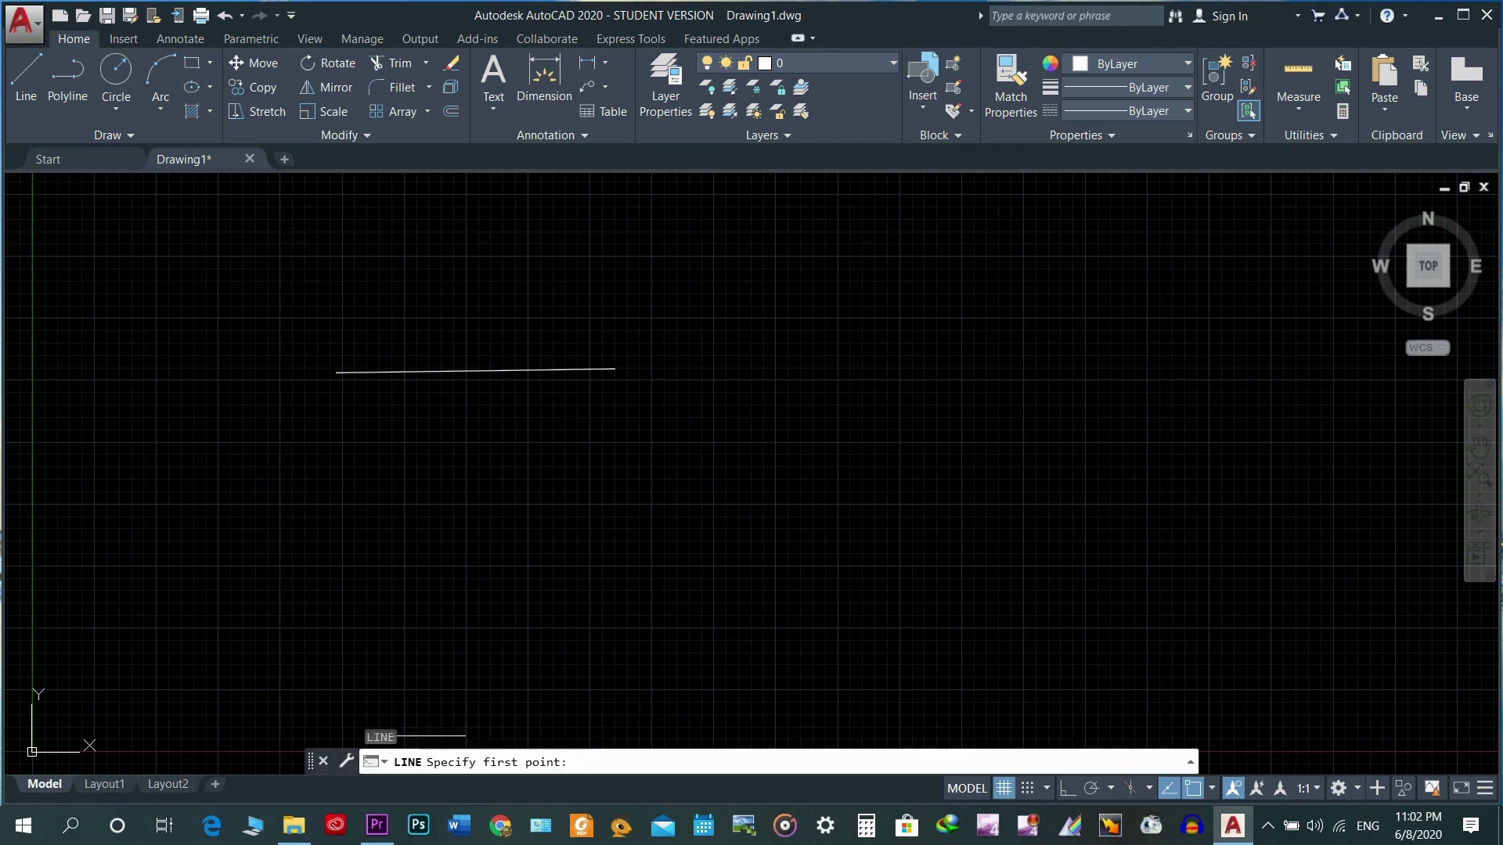
click(341, 436)
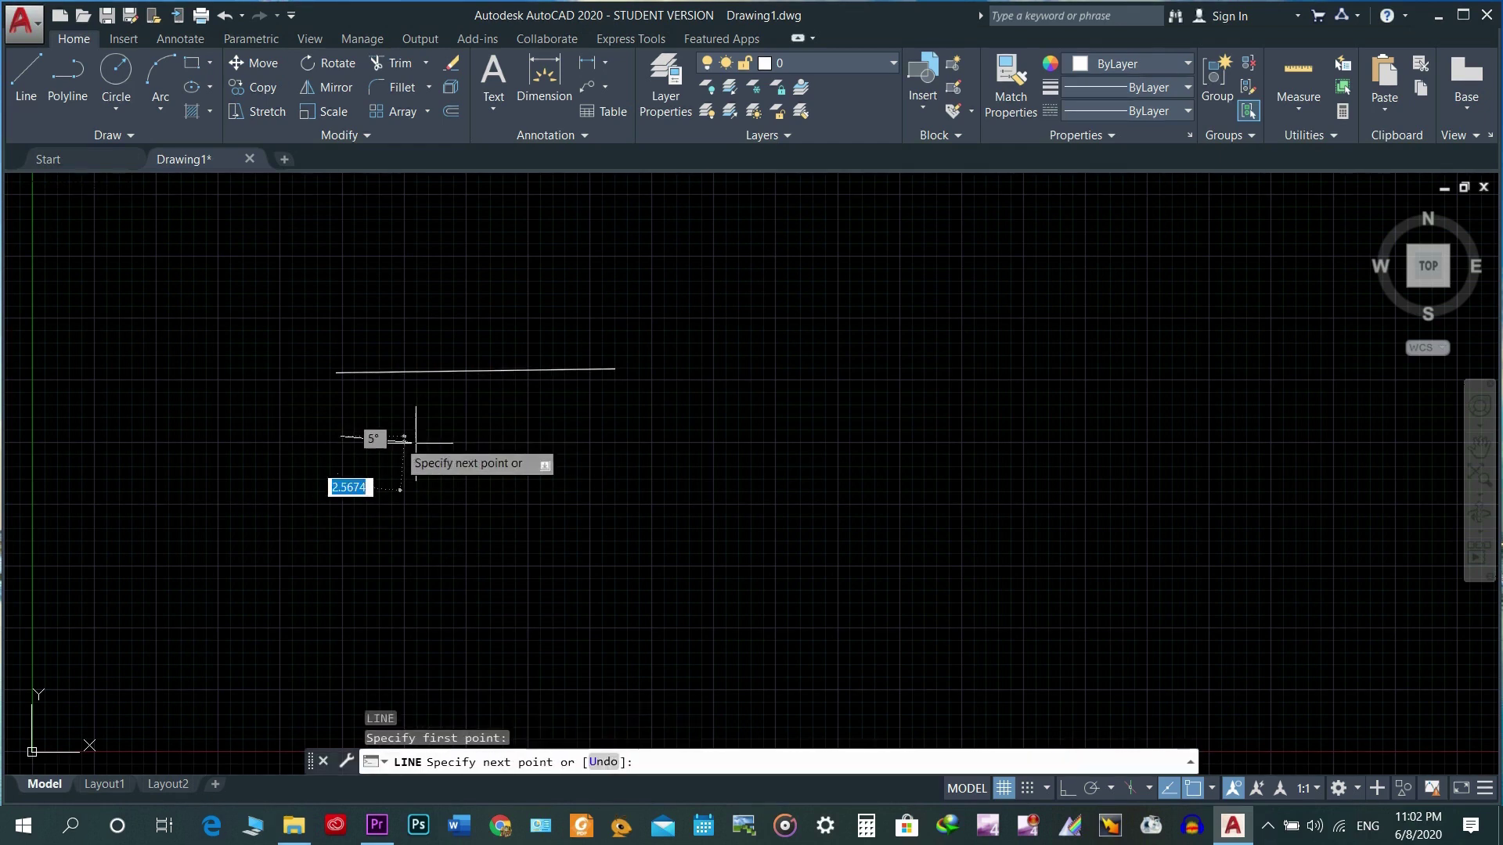
click(594, 435)
right_click(594, 436)
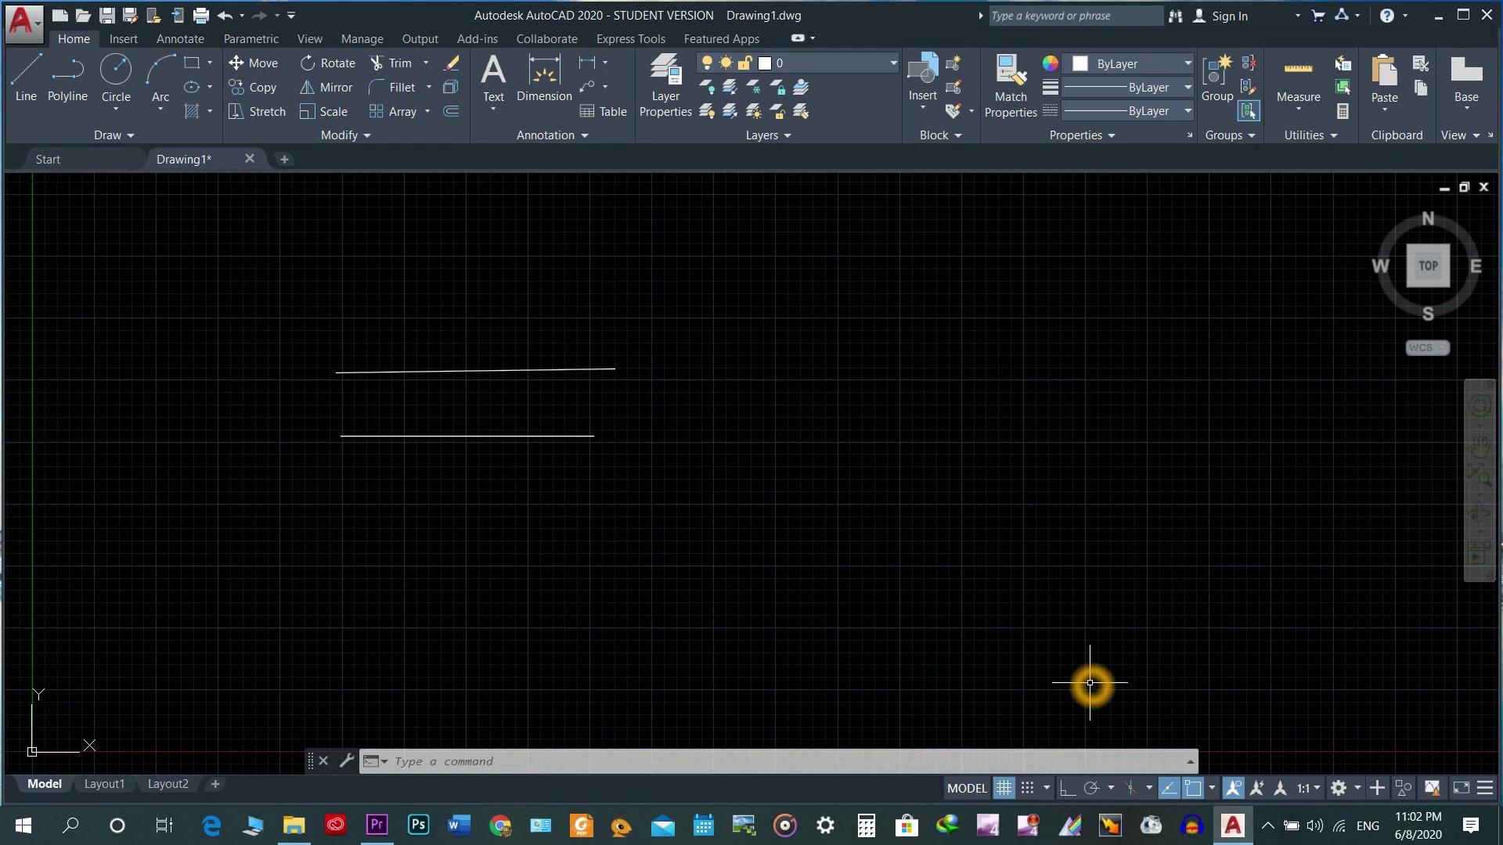
Step: Configure the drawing units as Decimal length with 0.0 precision and Meters as the insertion scale
text(UN)
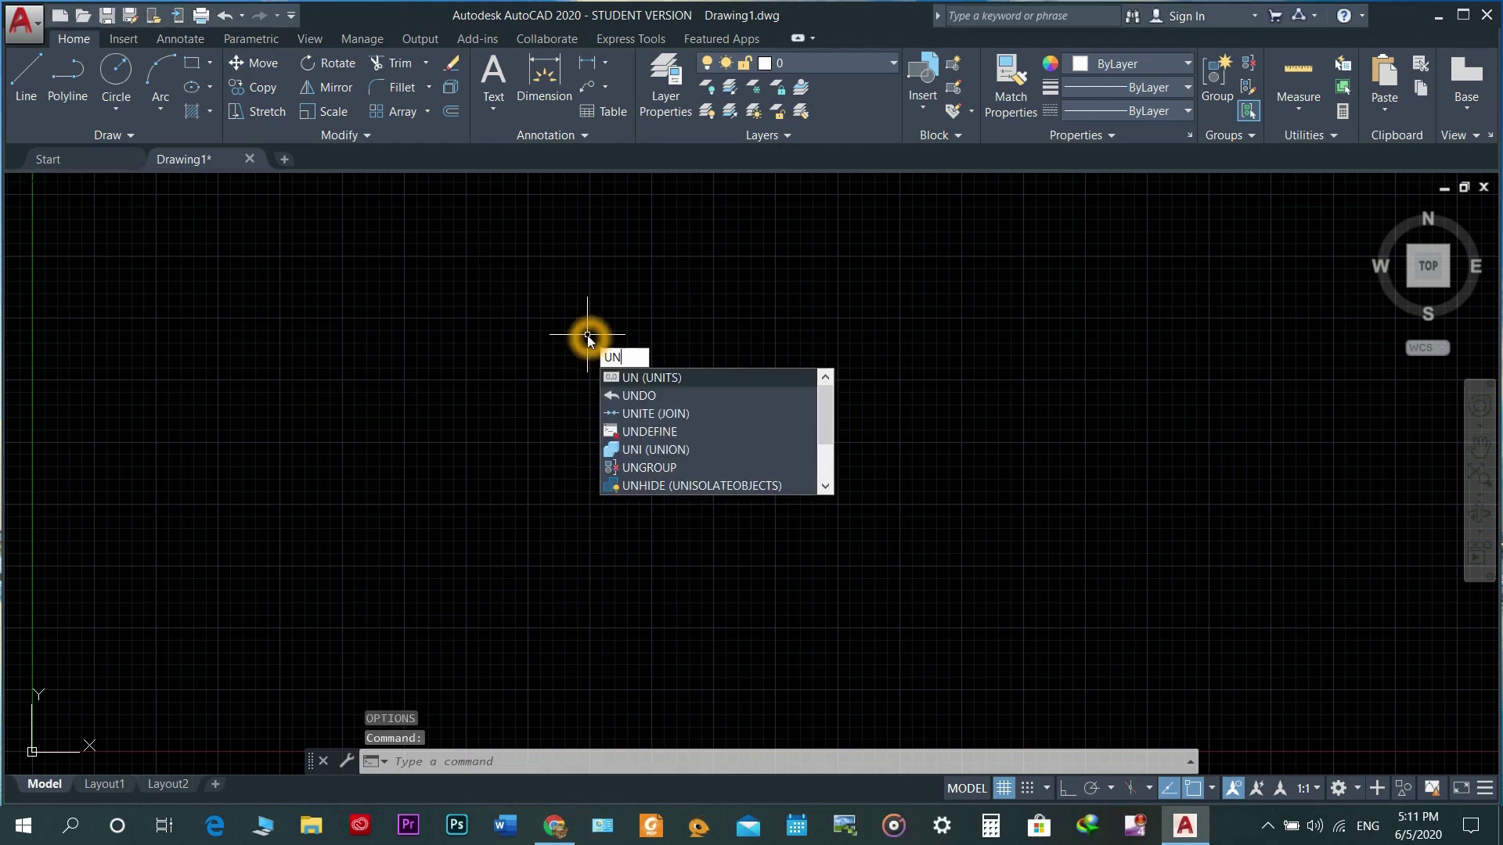
click(660, 379)
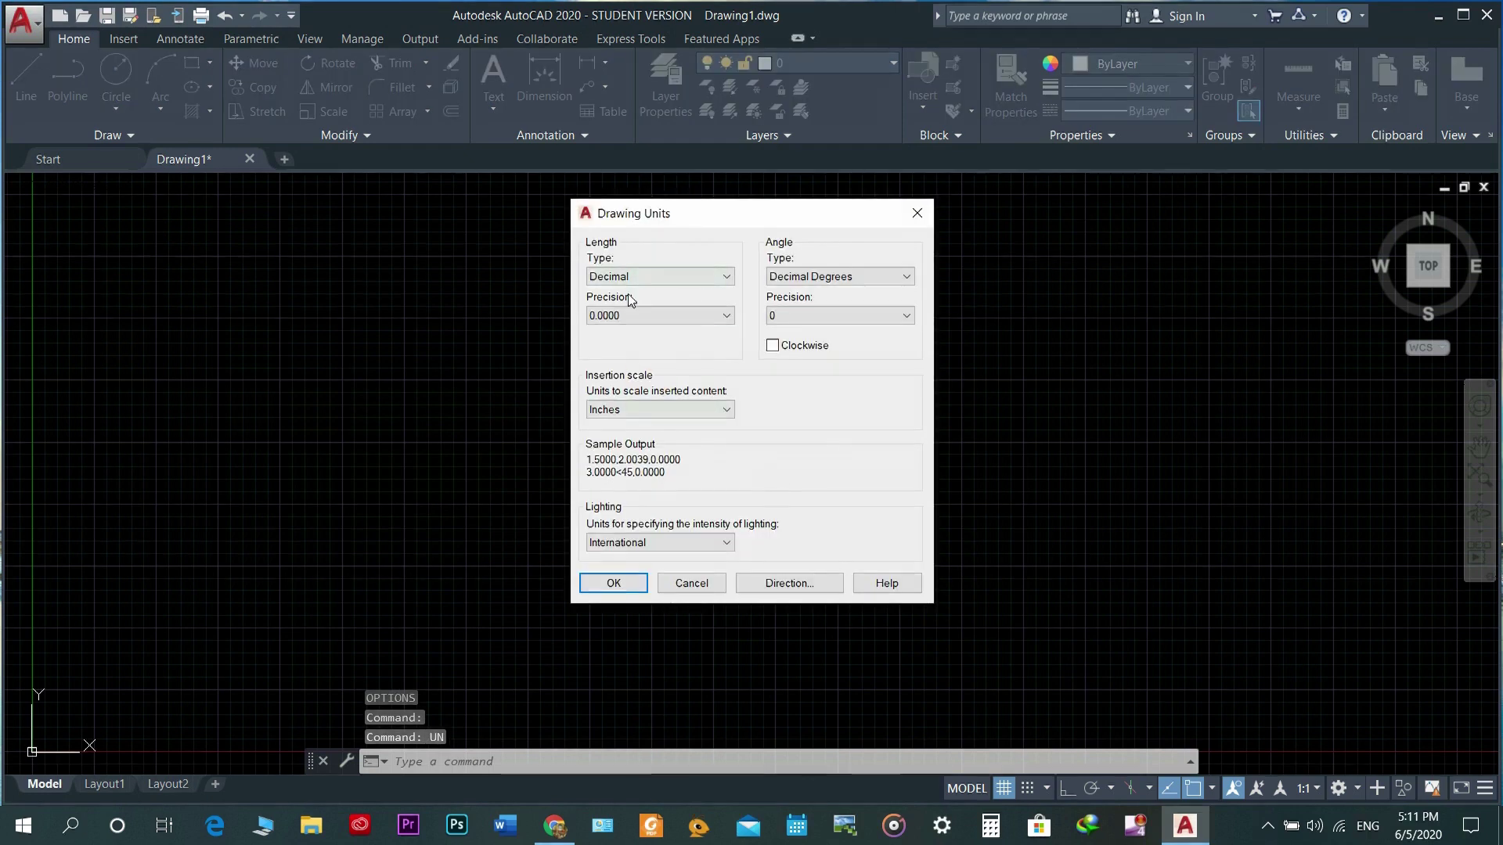
click(666, 282)
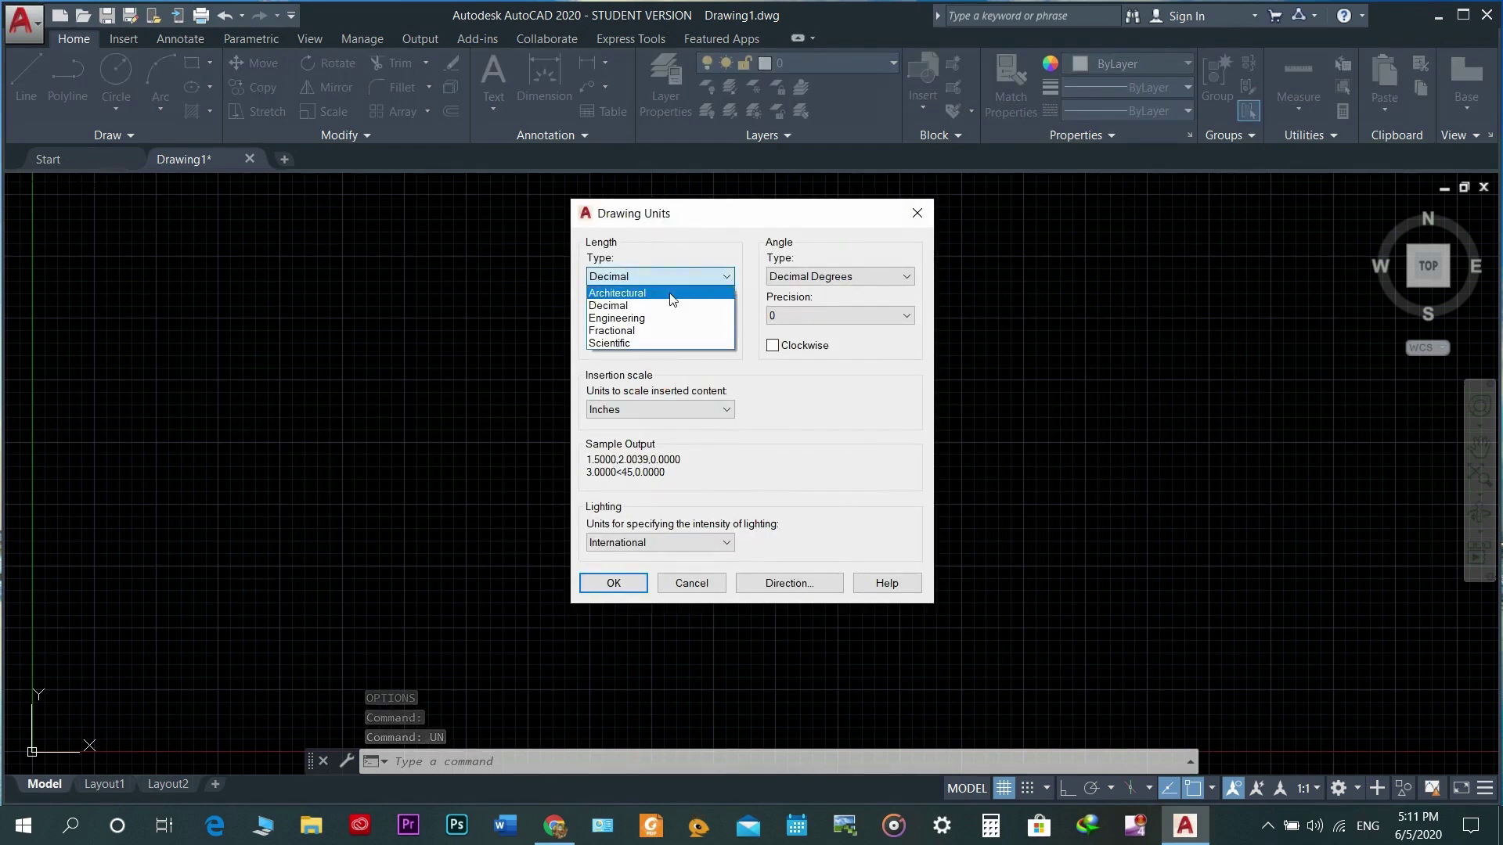
click(653, 305)
click(645, 315)
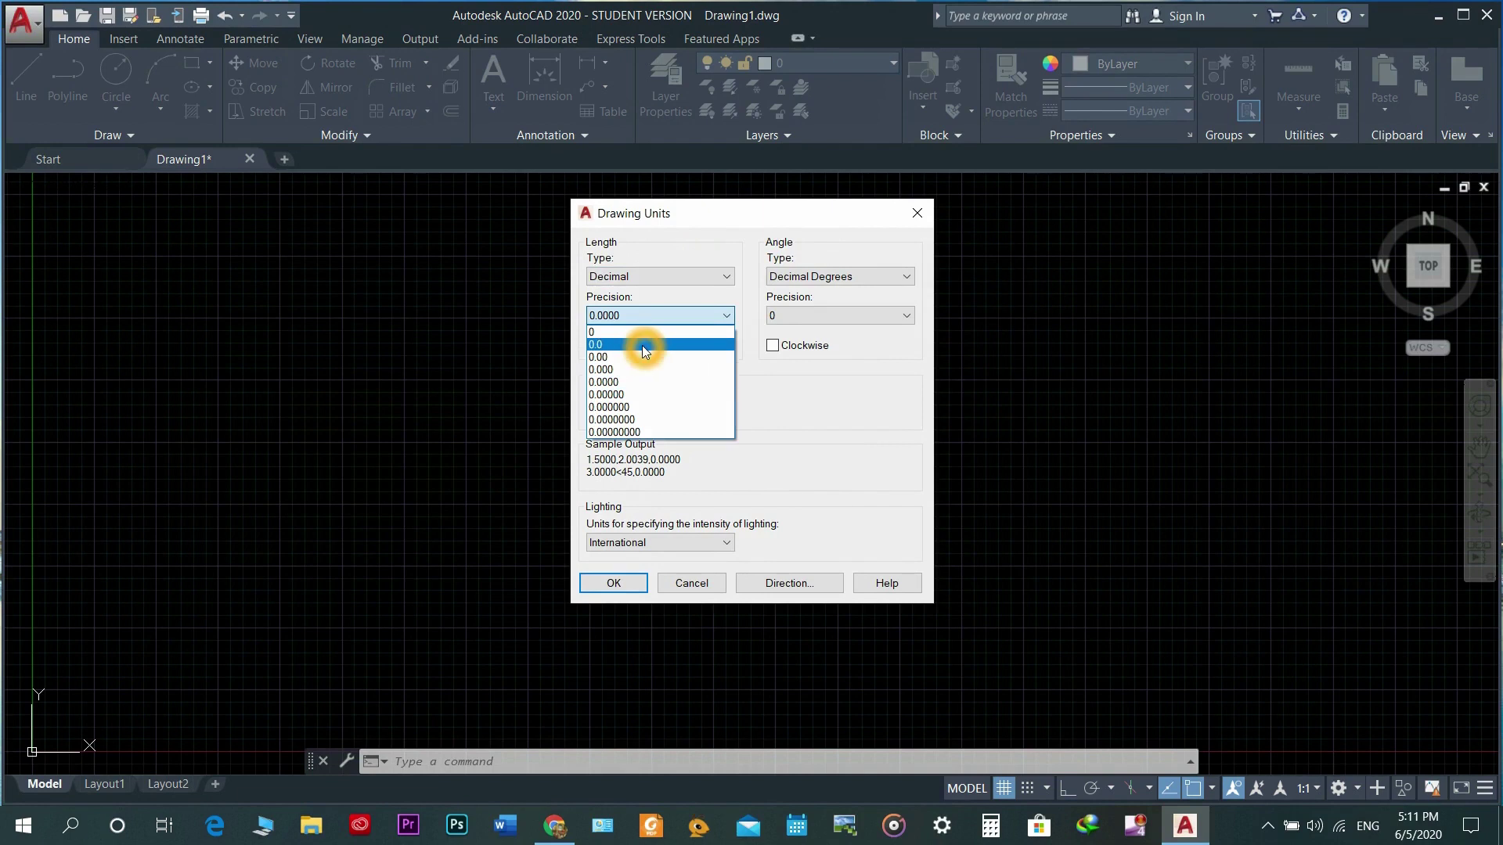
click(641, 346)
click(689, 409)
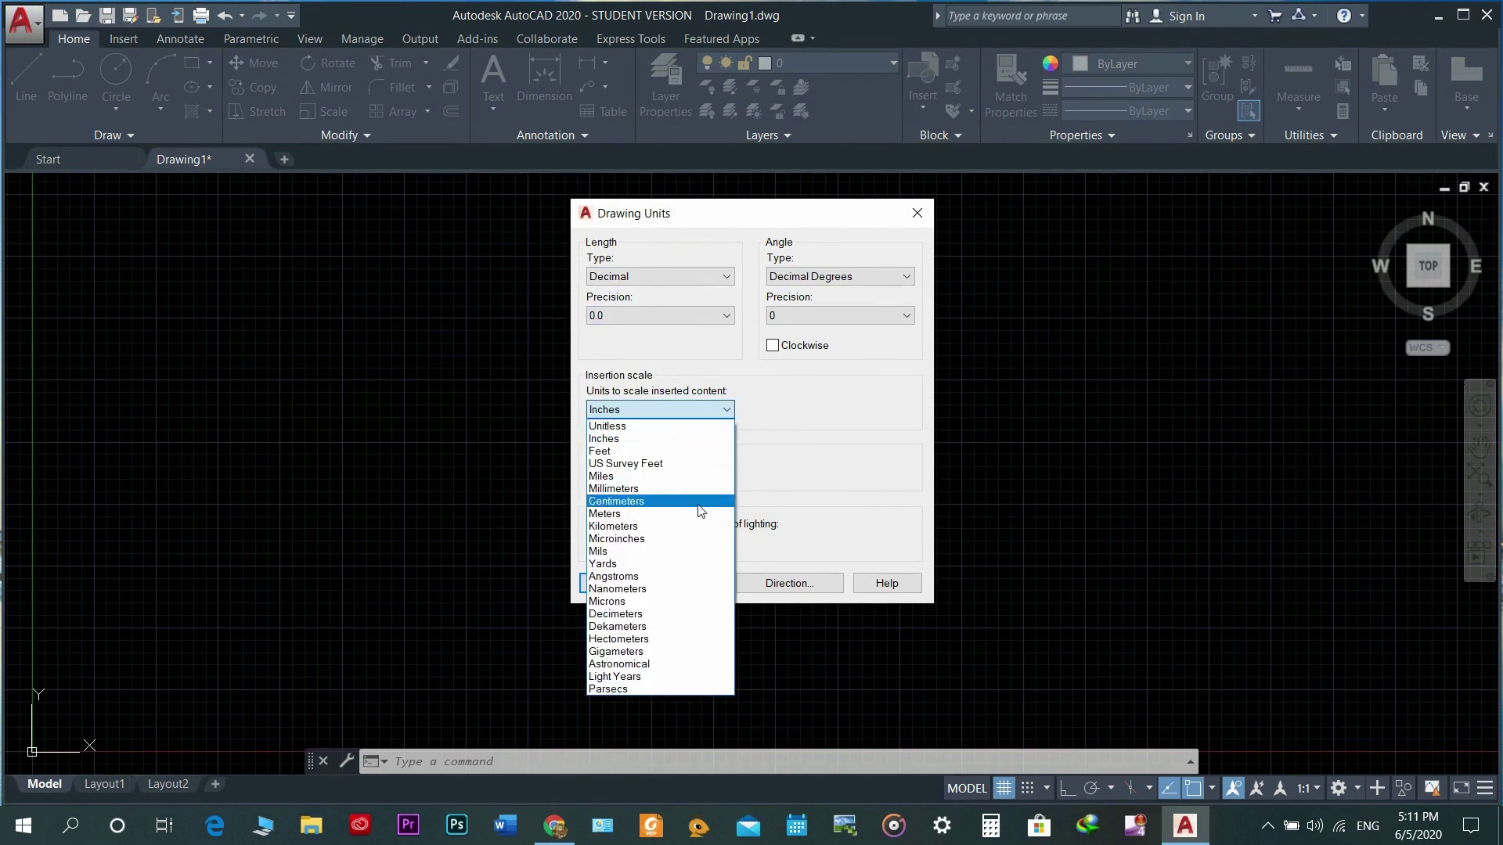
click(698, 515)
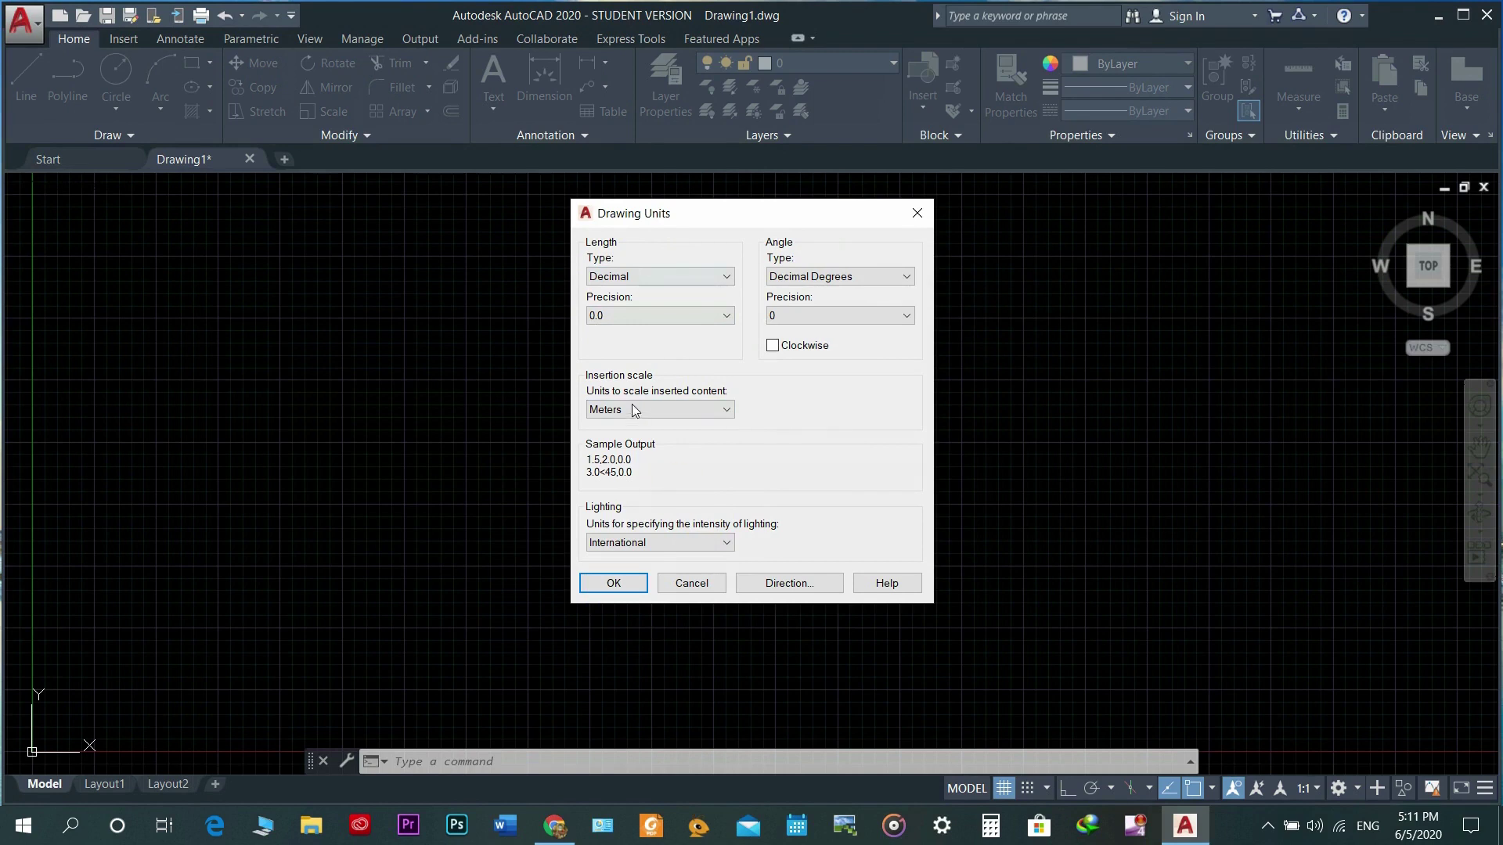
click(619, 581)
scroll(656, 425, down, 4)
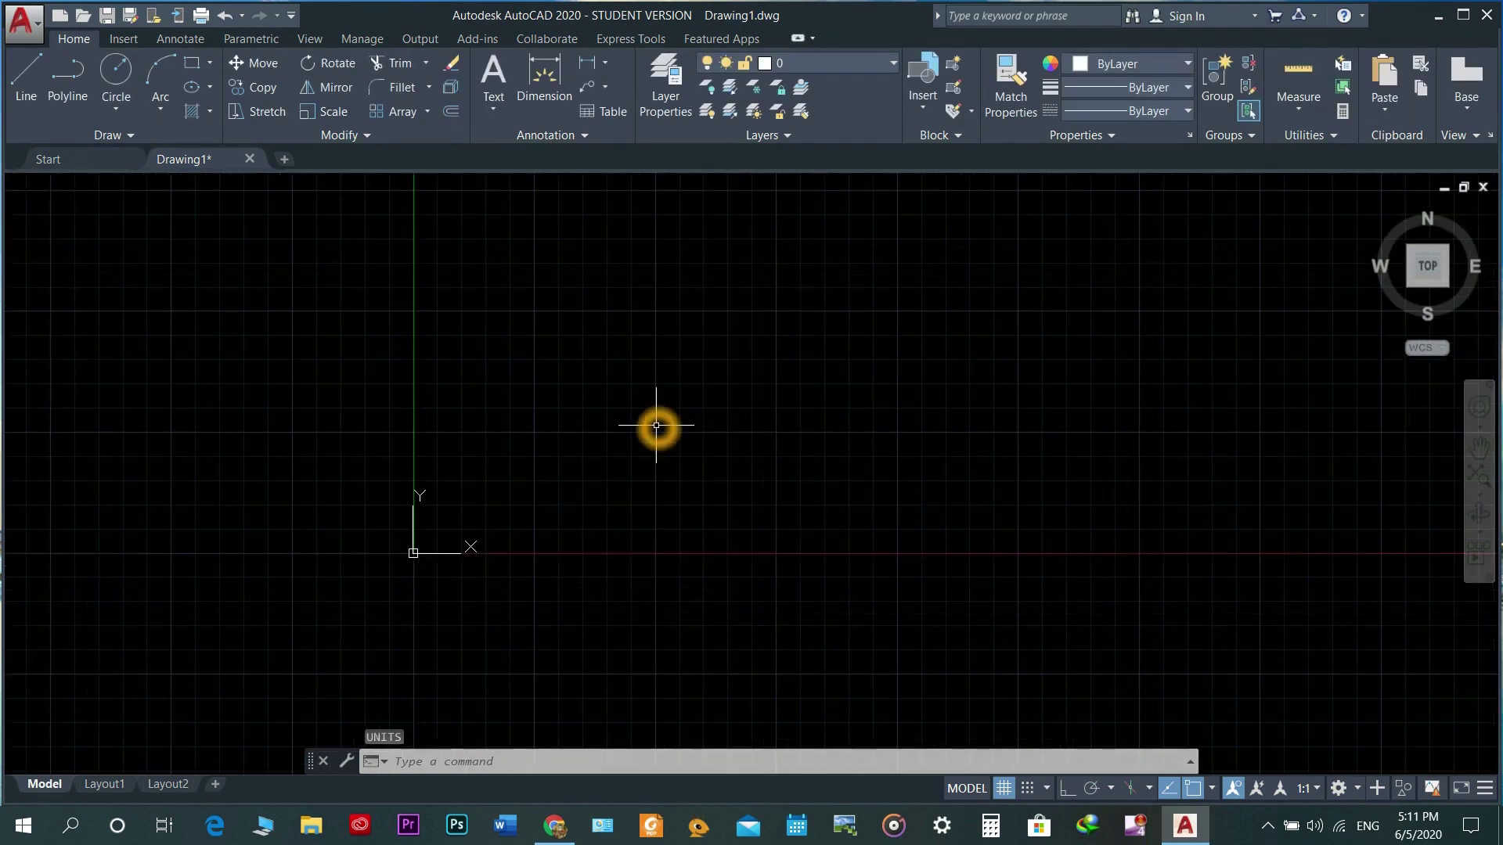
scroll(656, 425, up, 4)
middle_drag(744, 406, 670, 497)
scroll(668, 487, down, 2)
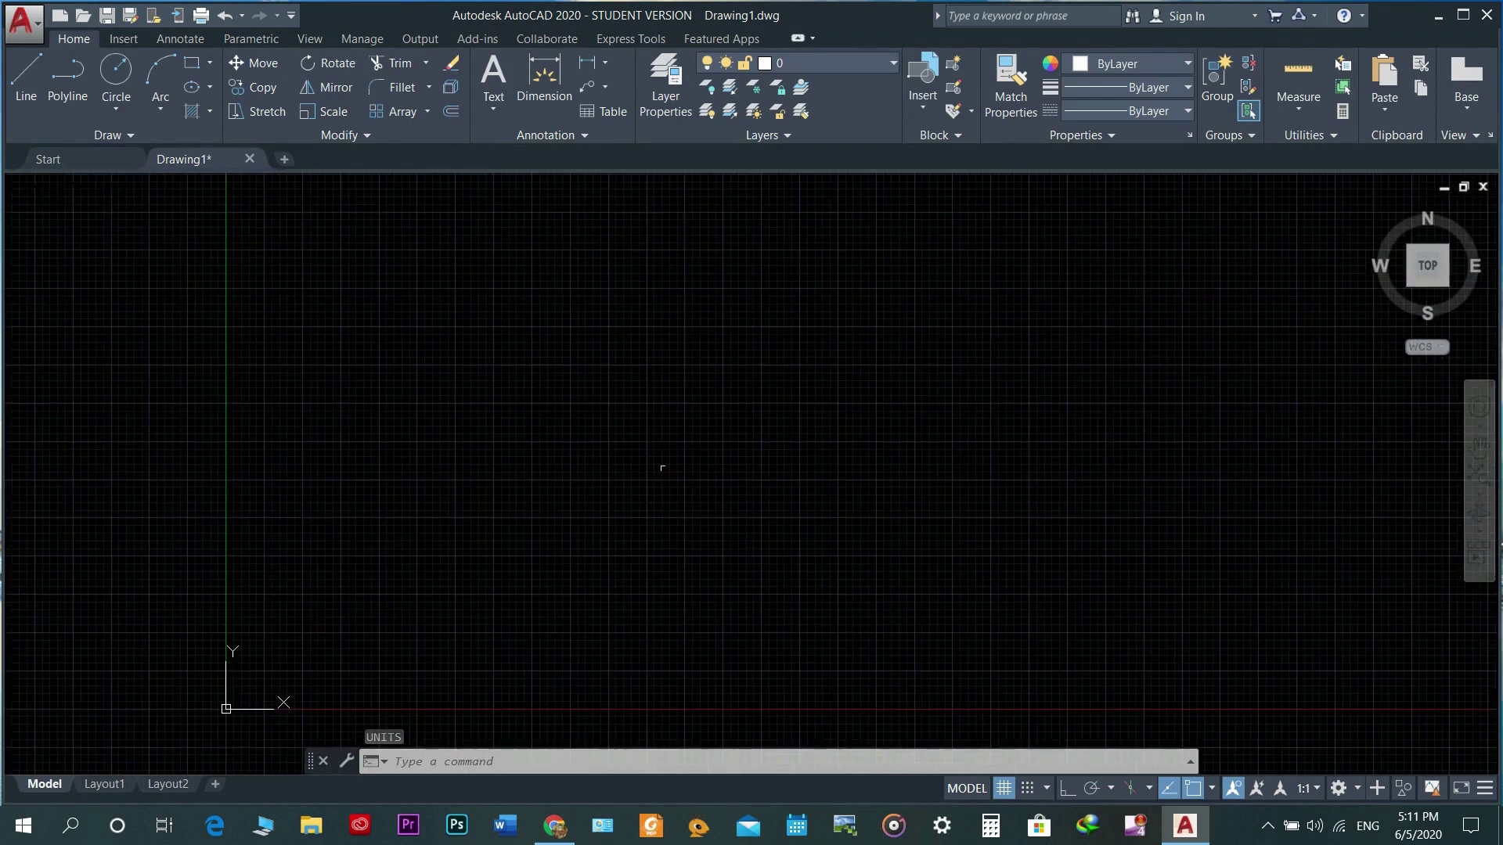